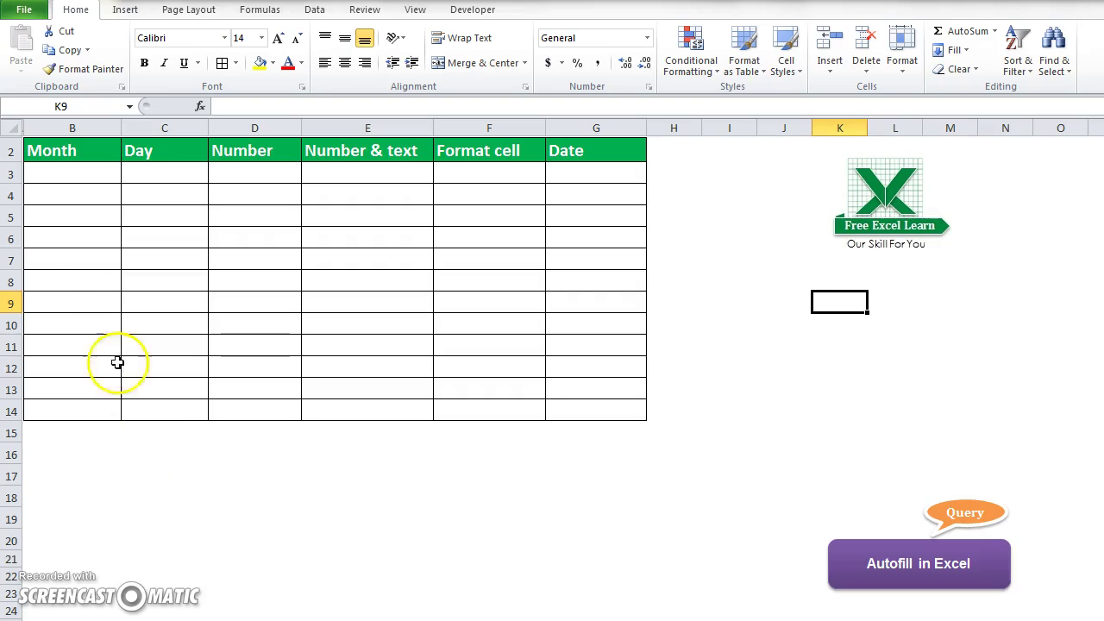
# Enter "january" in B3 and autofill the months down to B14
pyautogui.click(81, 171)
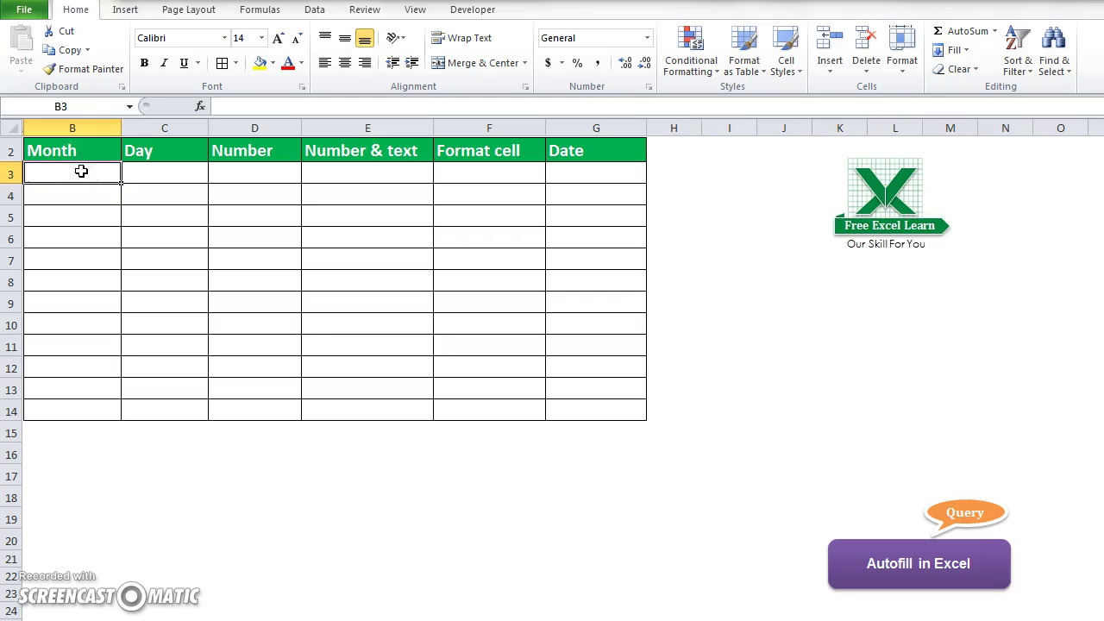
pyautogui.write('january')
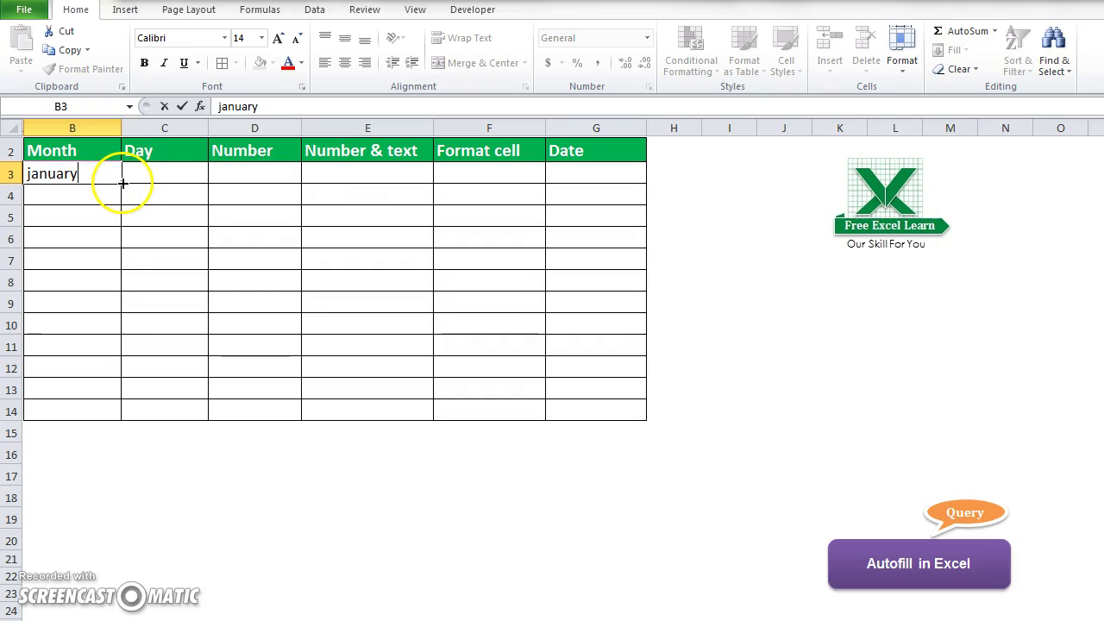
pyautogui.click(122, 183)
pyautogui.moveTo(121, 188); pyautogui.dragTo(127, 419)
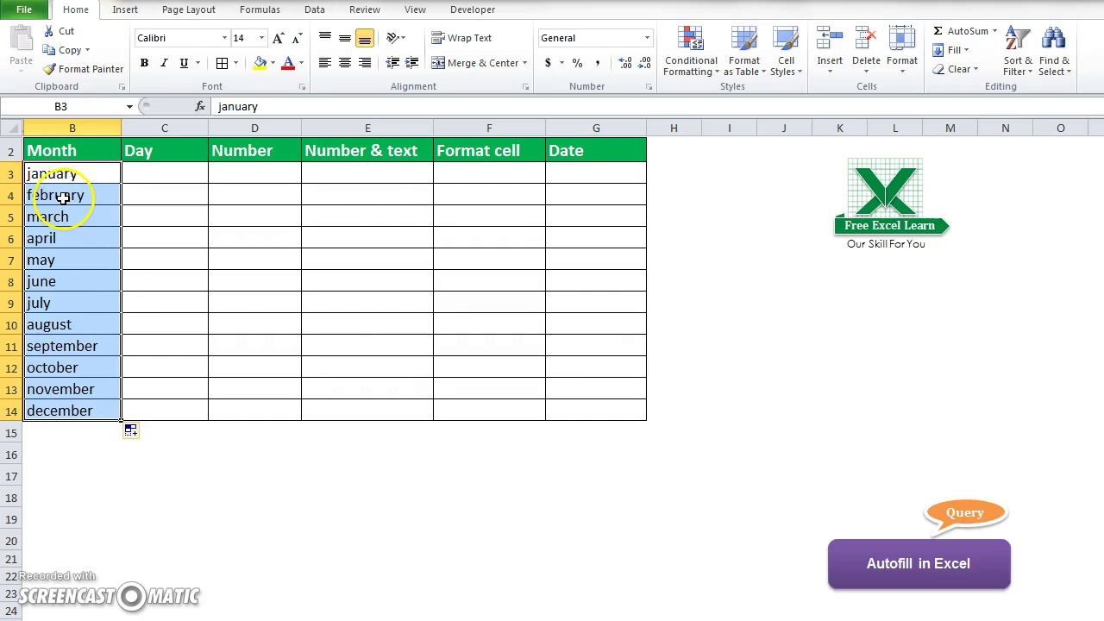
# Switch the month fill to Copy Cells and back to Fill Series
pyautogui.click(145, 434)
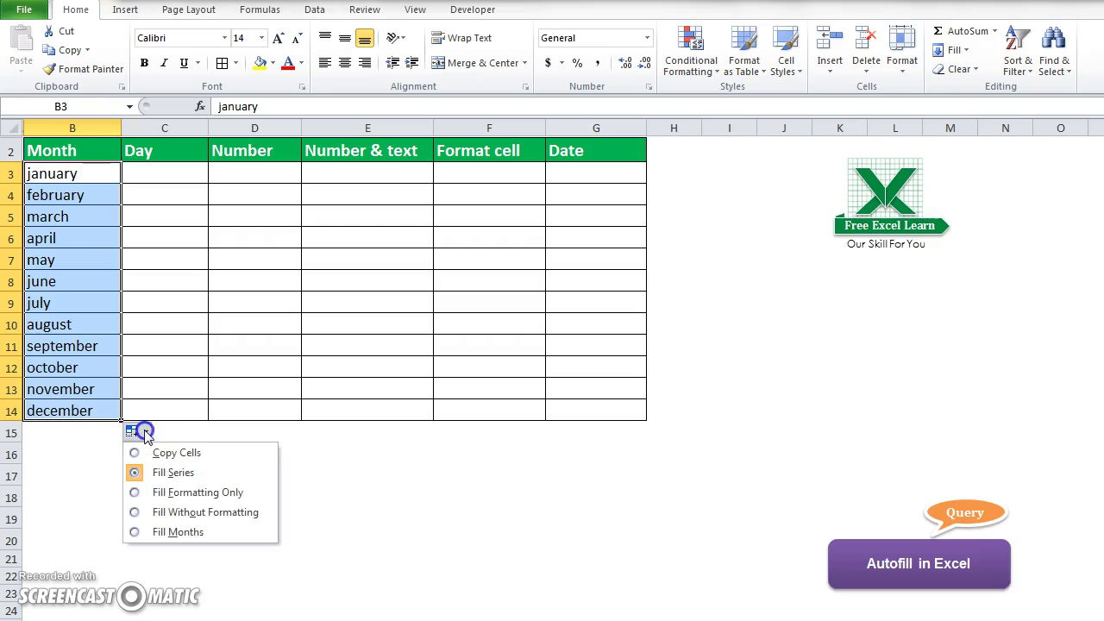
pyautogui.click(147, 453)
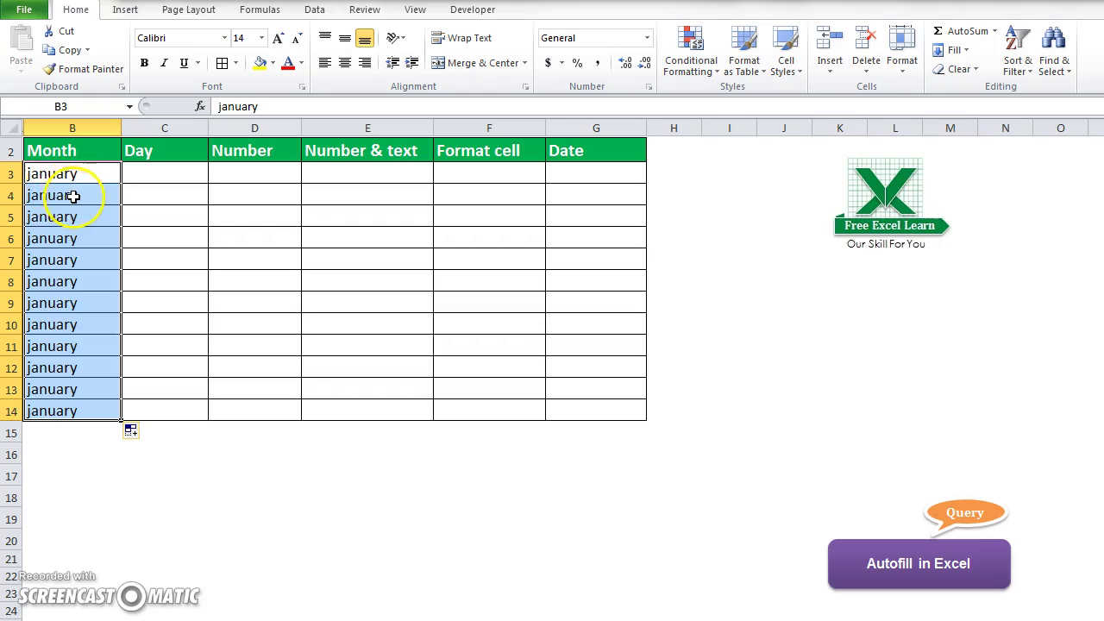
pyautogui.click(135, 434)
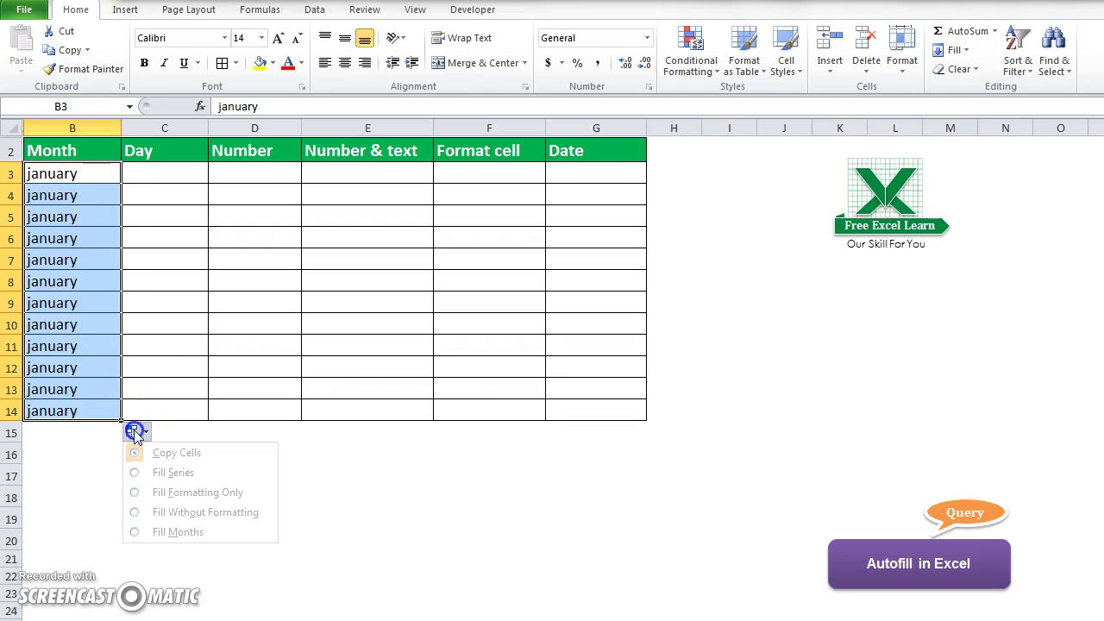
pyautogui.click(156, 473)
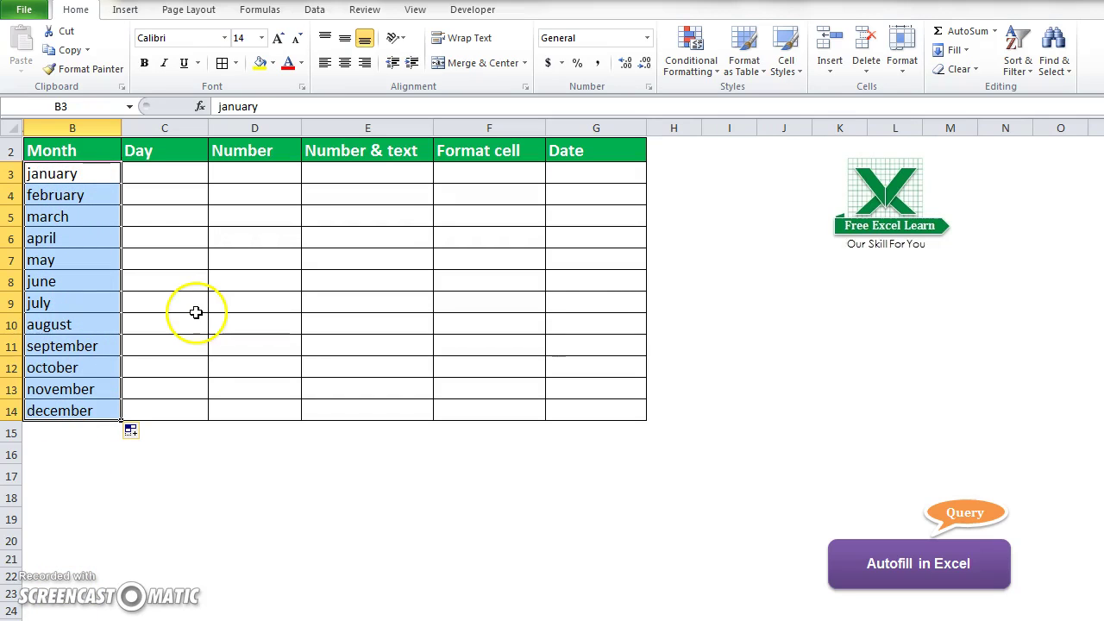
# Enter "Friday" in C3 and autofill the days down to C14
pyautogui.click(175, 173)
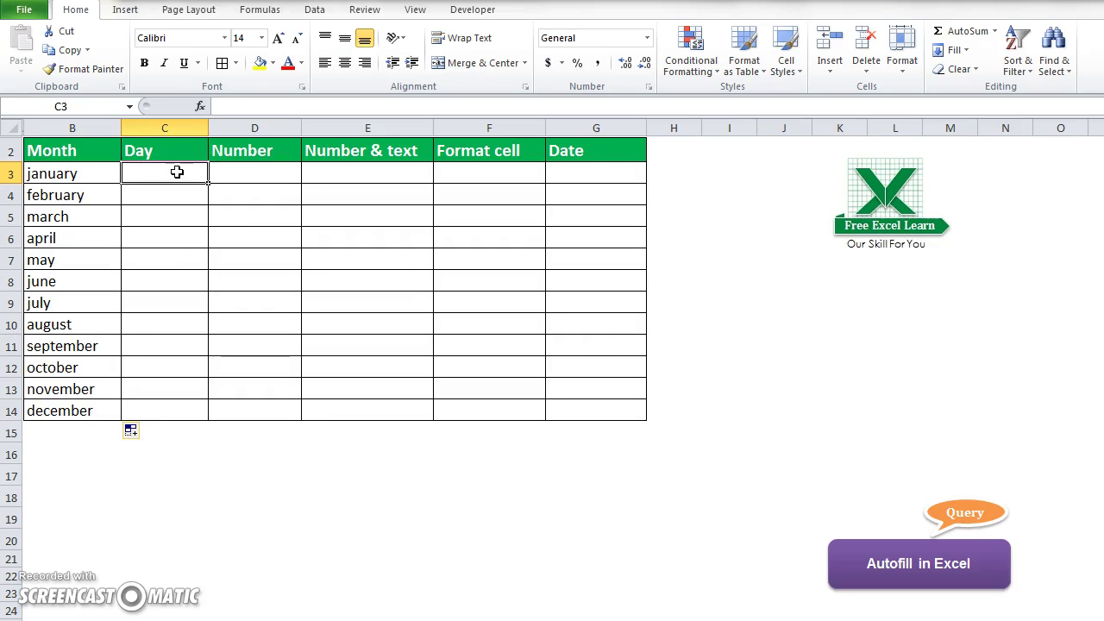
pyautogui.write('F')
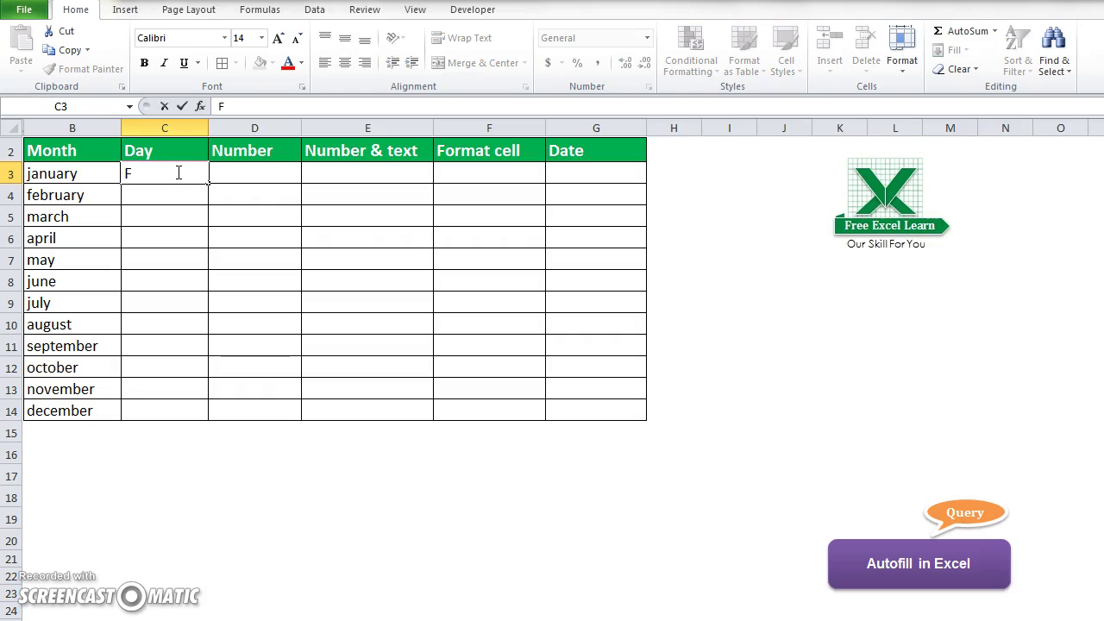
pyautogui.write('riday')
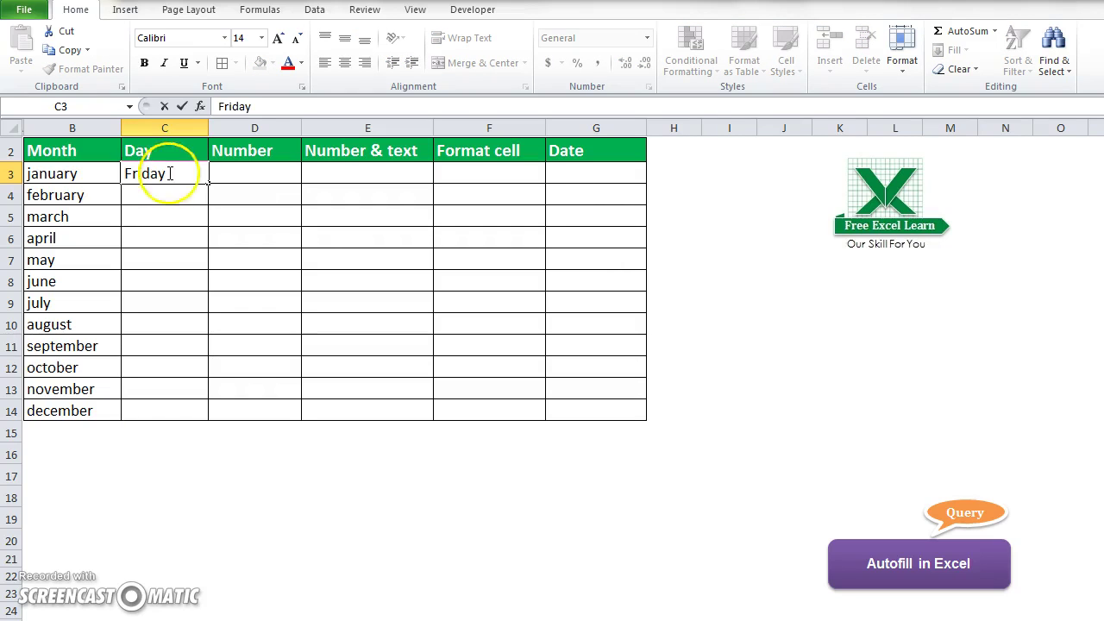
pyautogui.click(178, 195)
pyautogui.click(182, 173)
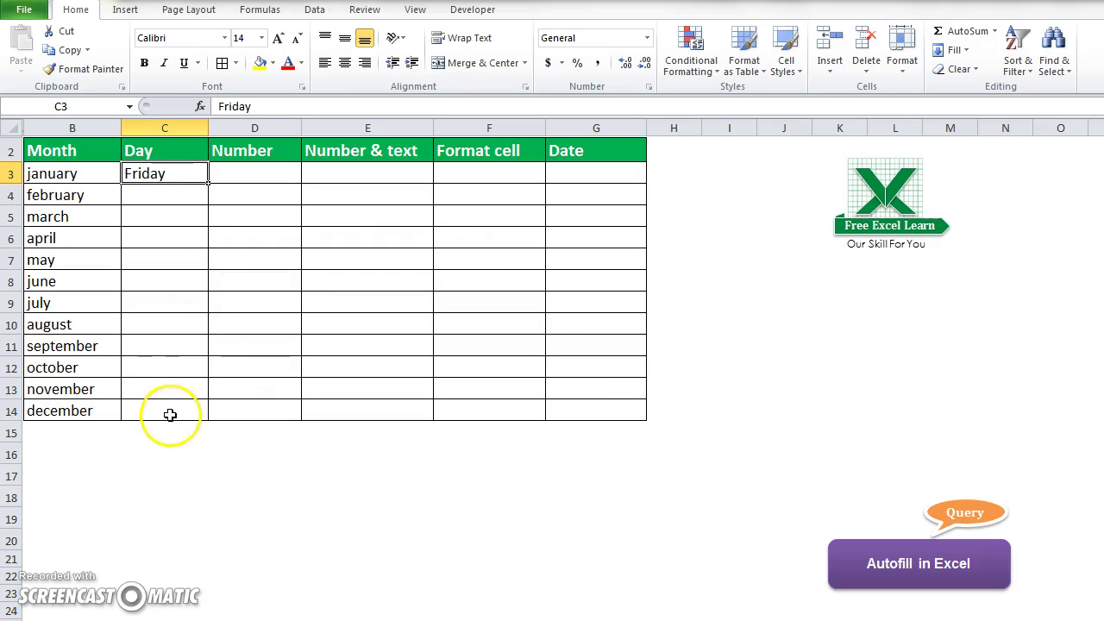
pyautogui.moveTo(207, 183); pyautogui.dragTo(209, 419)
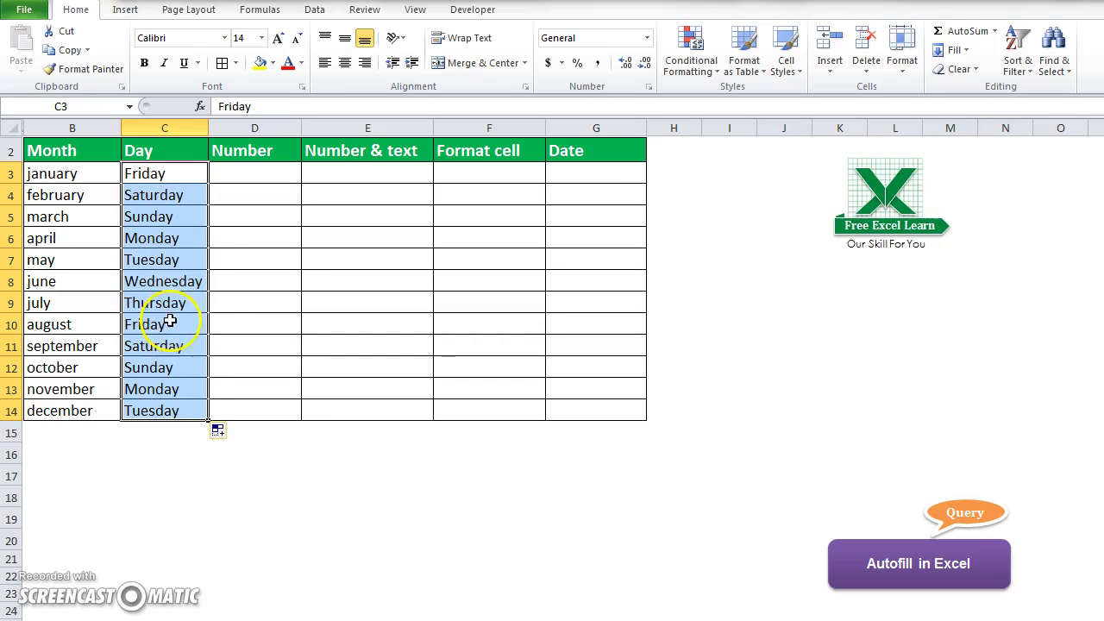
# Change the Day column's autofill option to Copy Cells and from there to Fill Days
pyautogui.click(233, 436)
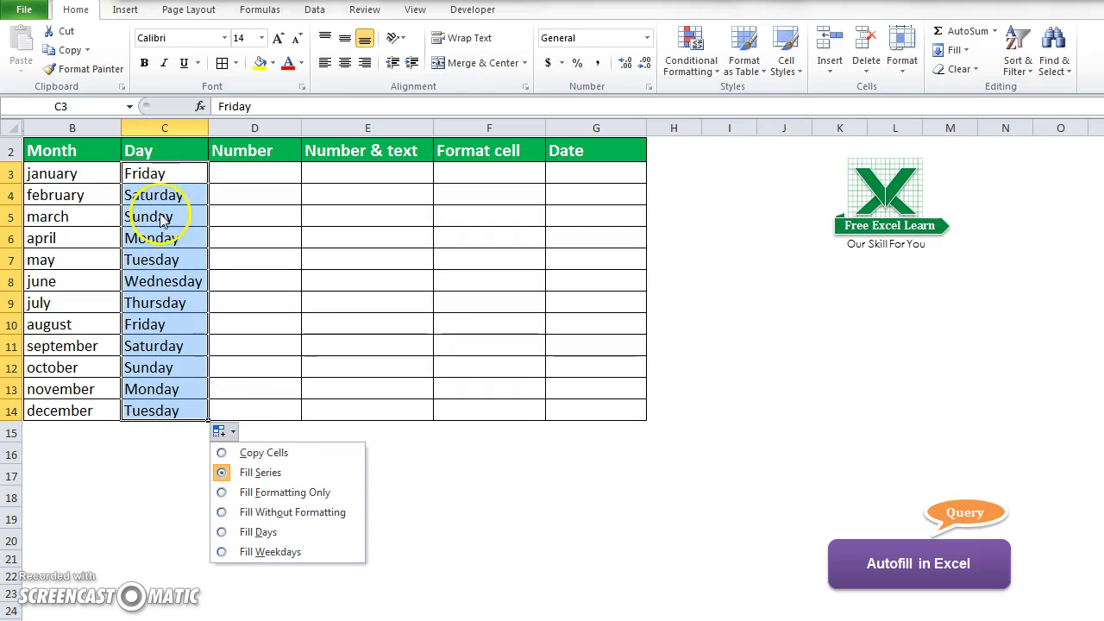
pyautogui.click(222, 454)
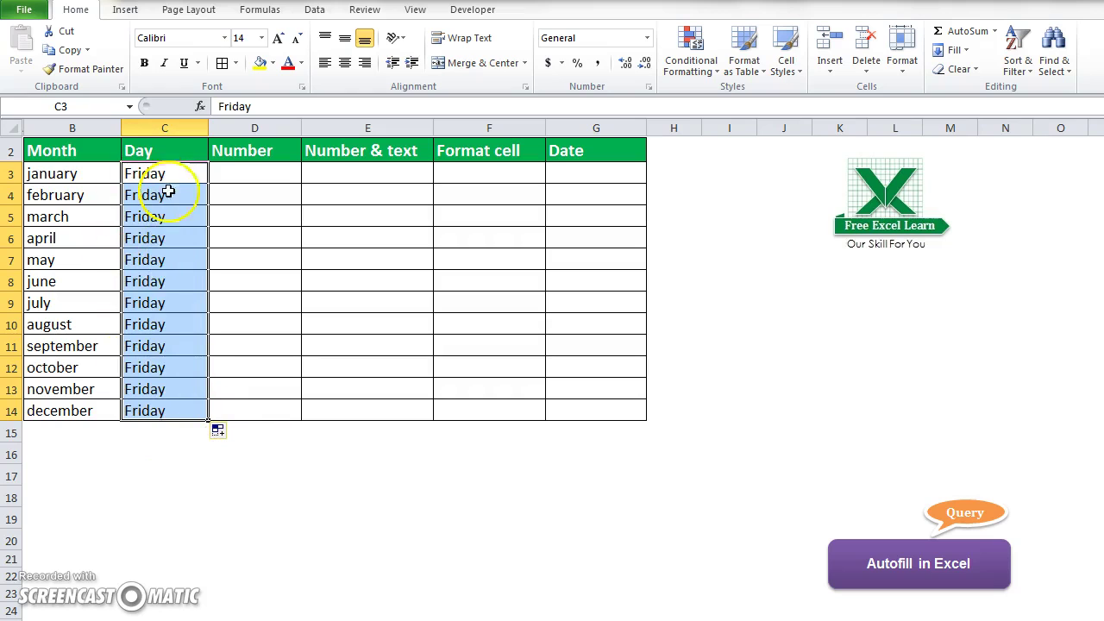
pyautogui.click(221, 434)
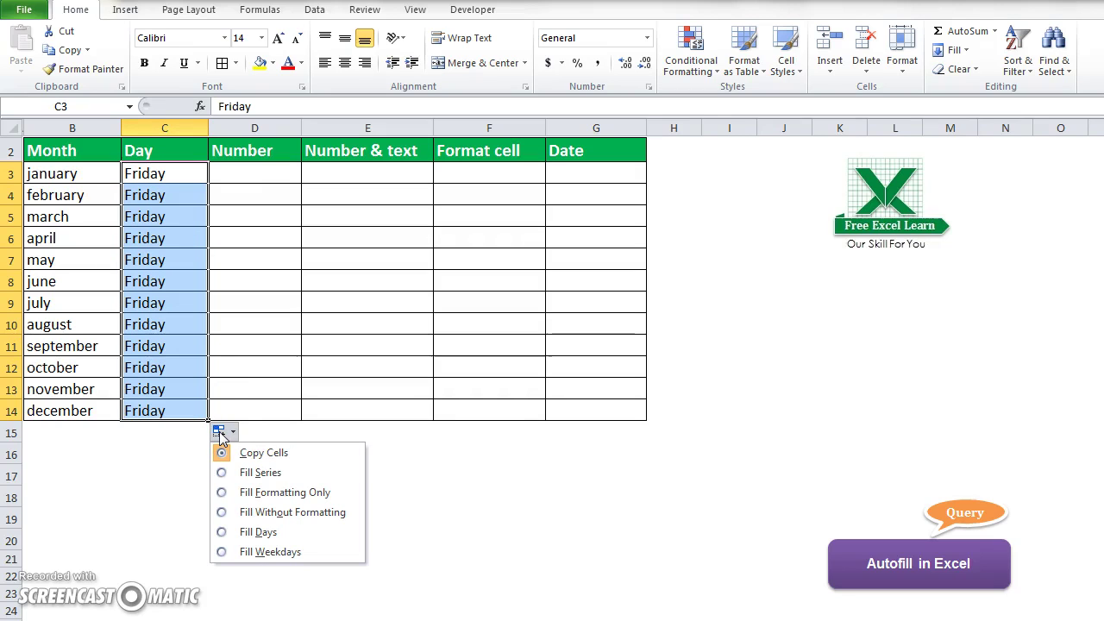
pyautogui.click(223, 537)
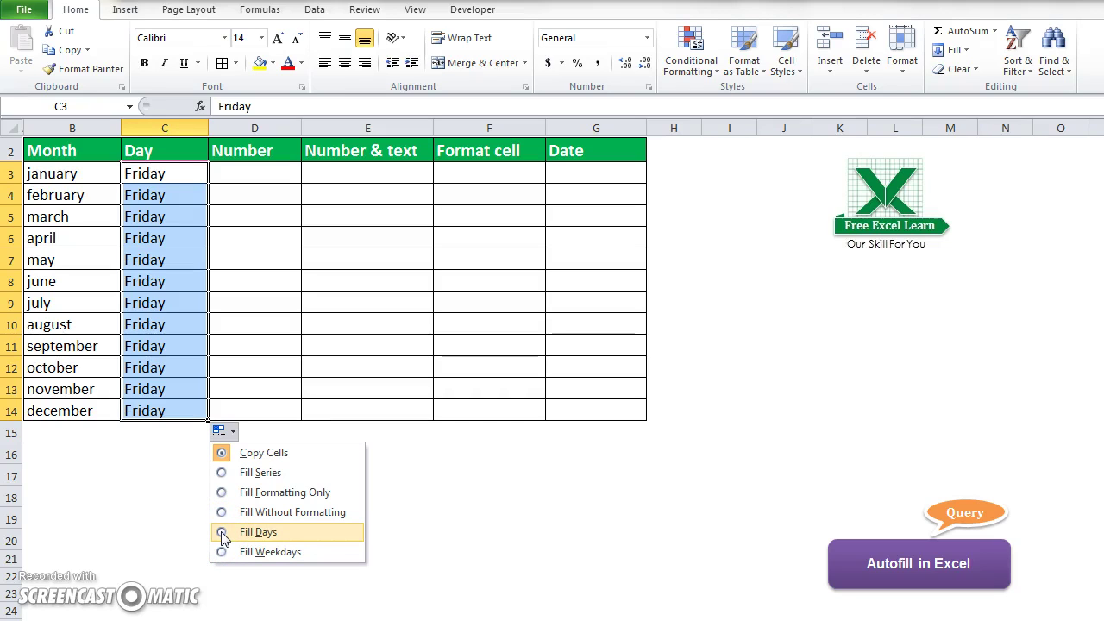
pyautogui.click(222, 536)
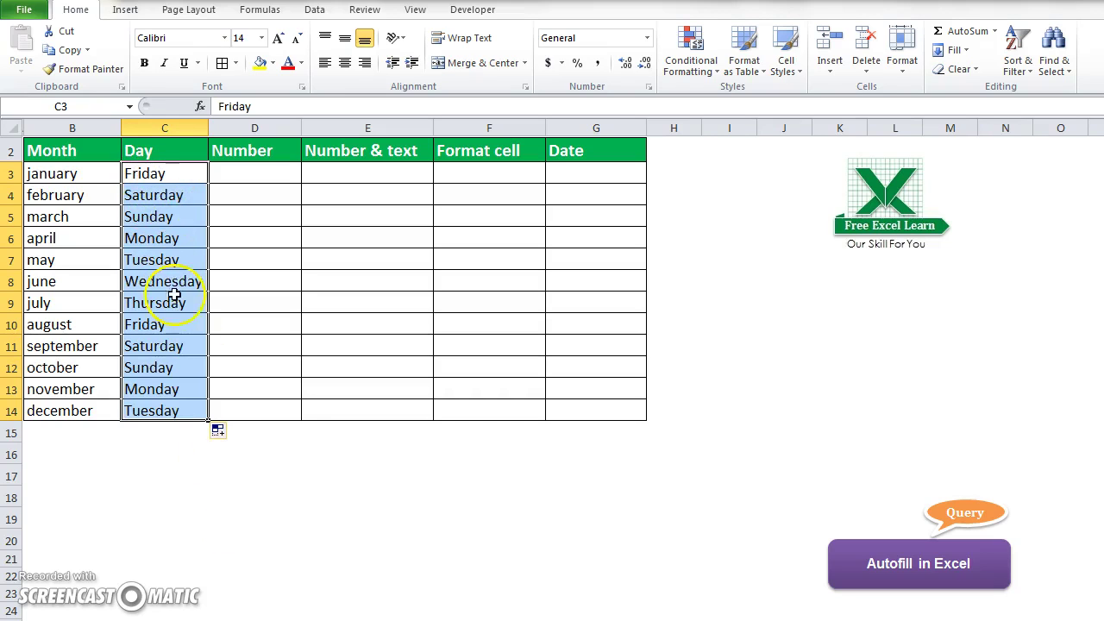
# Set the autofill option for C3:C14 to Fill Weekdays
pyautogui.click(218, 430)
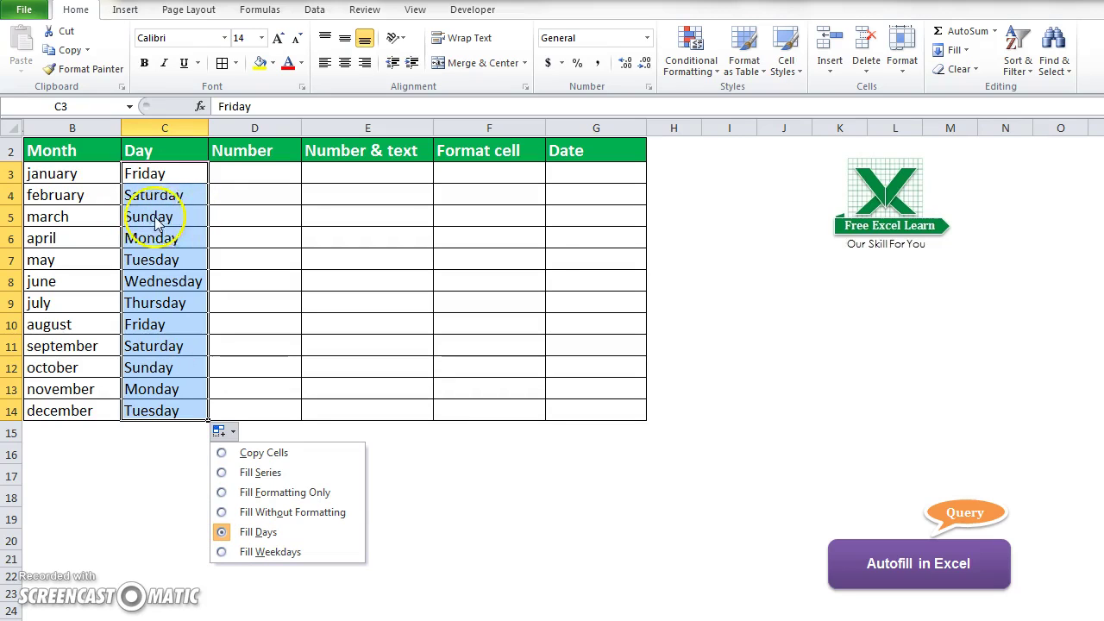
pyautogui.click(221, 552)
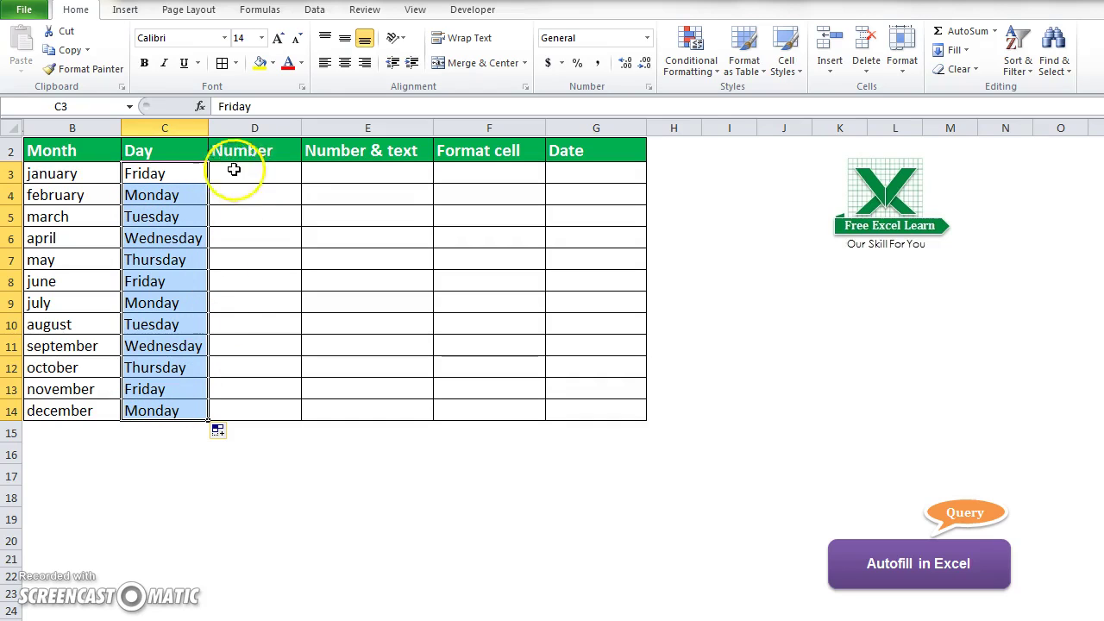
# Try filling D3:D14 with a Fill Series starting at 1, and clear the range again
pyautogui.click(274, 171)
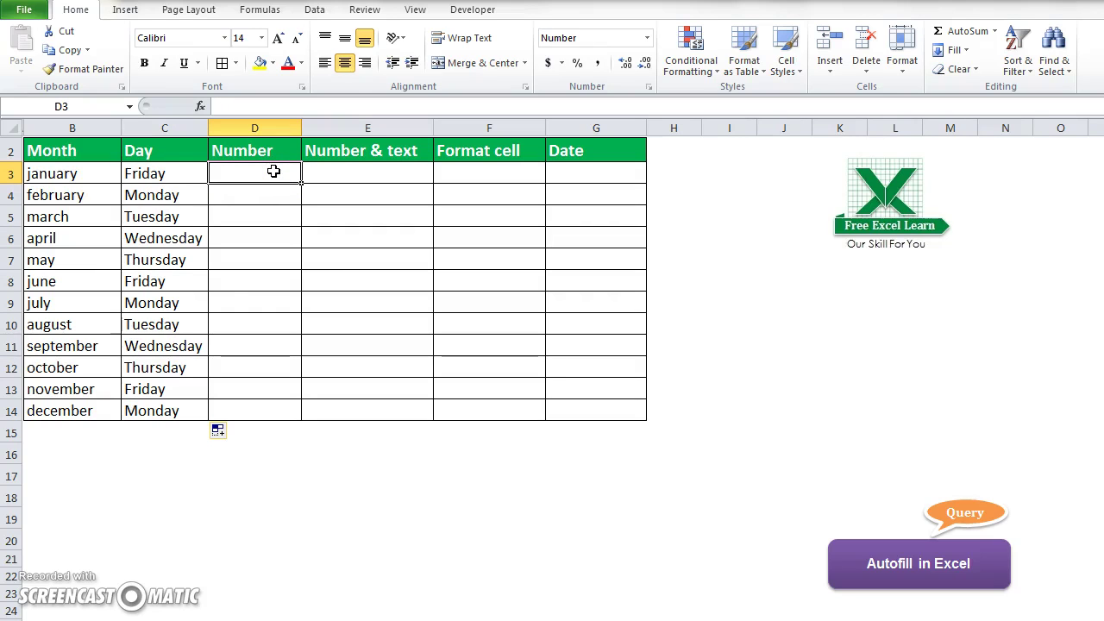
pyautogui.write('1')
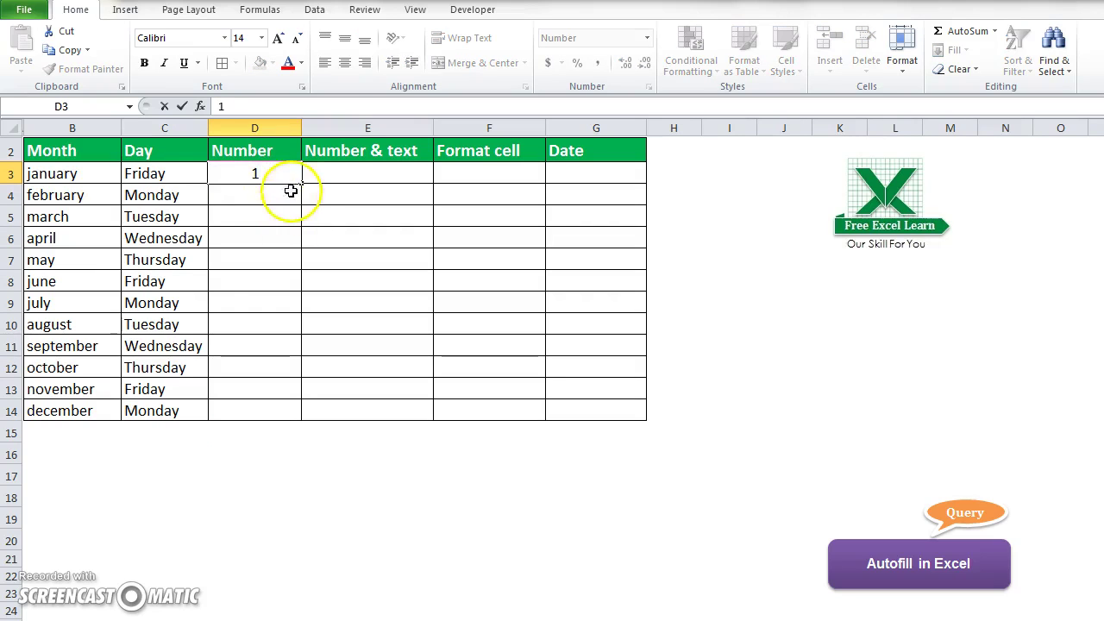
pyautogui.moveTo(300, 184); pyautogui.dragTo(304, 418)
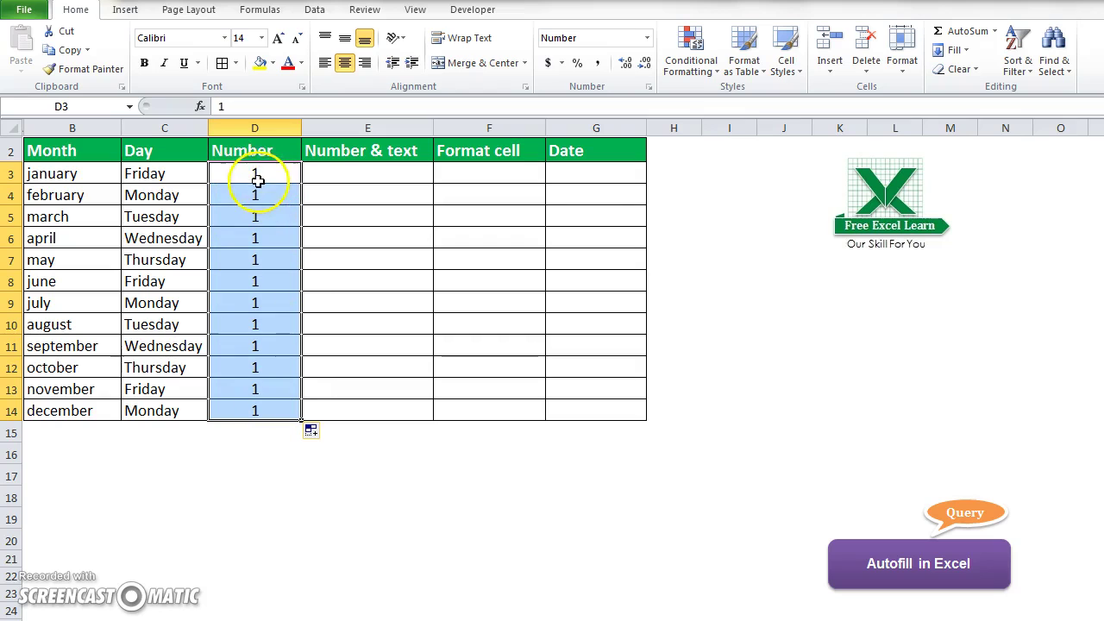
pyautogui.click(314, 432)
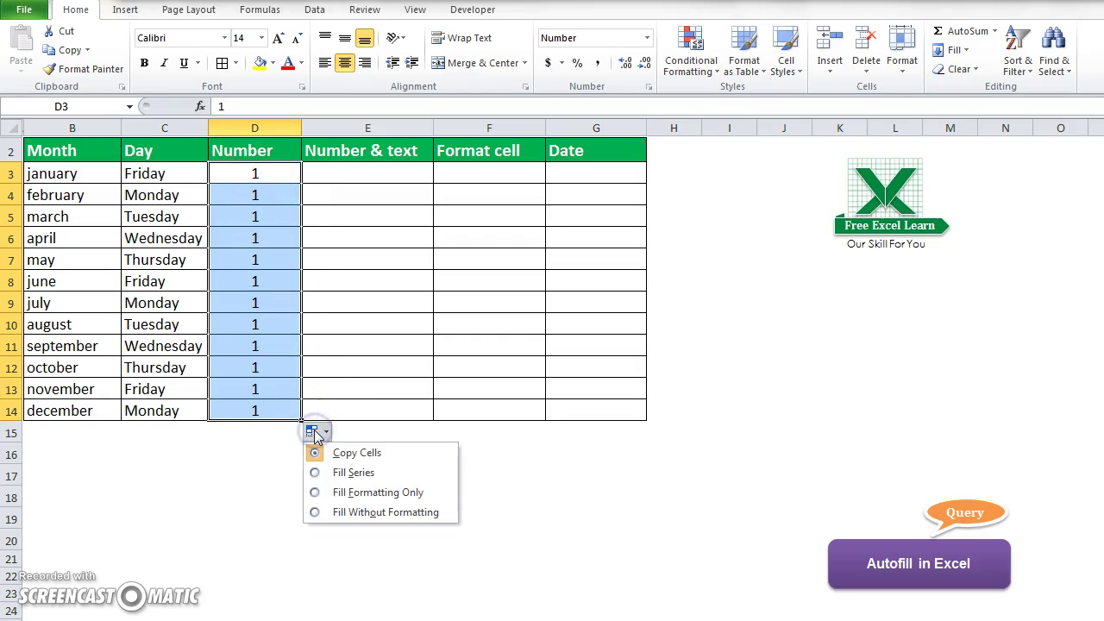
pyautogui.click(327, 473)
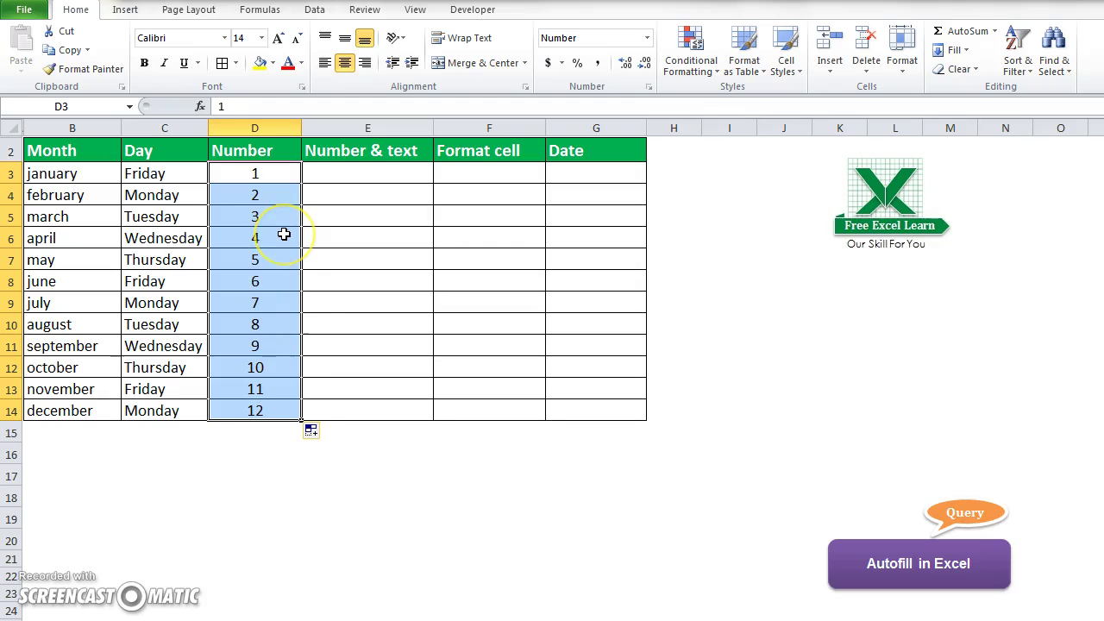
pyautogui.press('Delete')
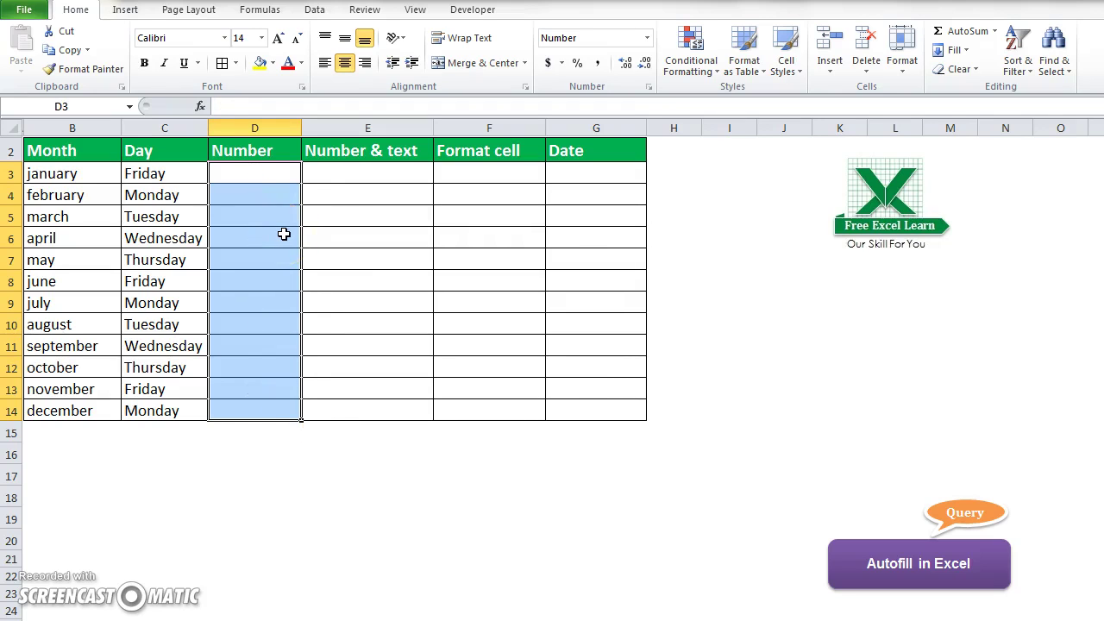
# Enter 1 in D3 and 5 in D4, and autofill the number pattern down to D14
pyautogui.click(259, 171)
pyautogui.write('1')
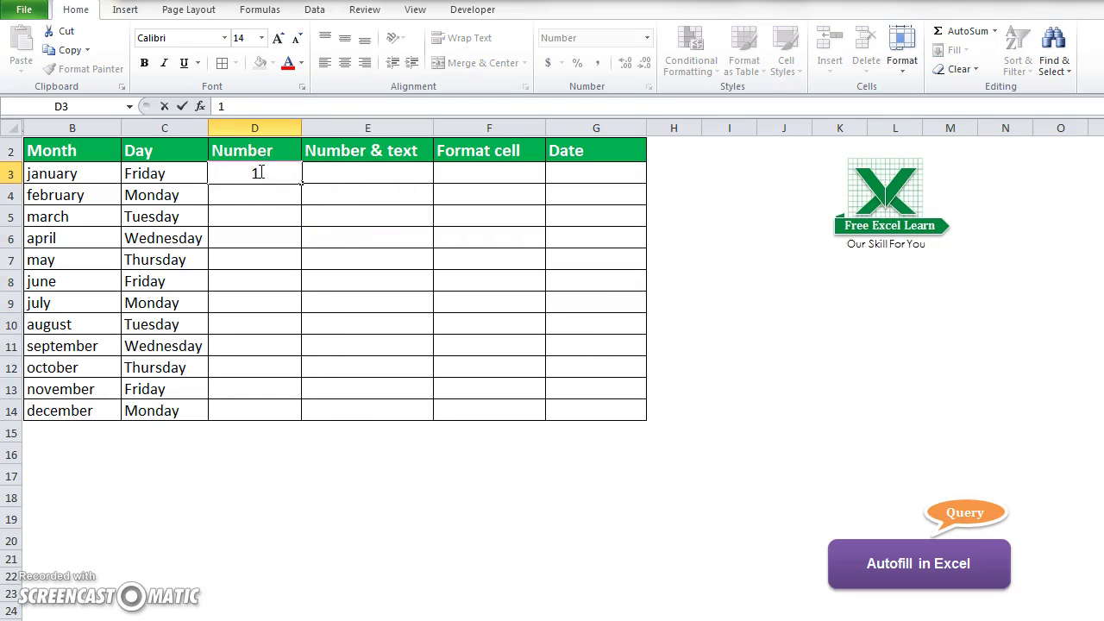
pyautogui.press('Return')
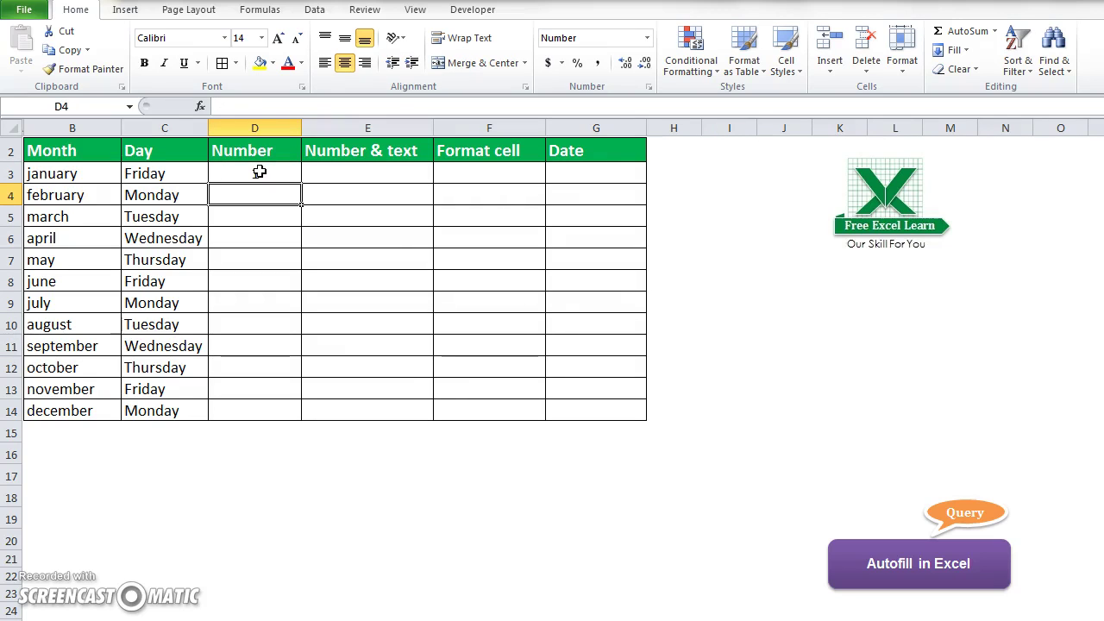
pyautogui.write('5')
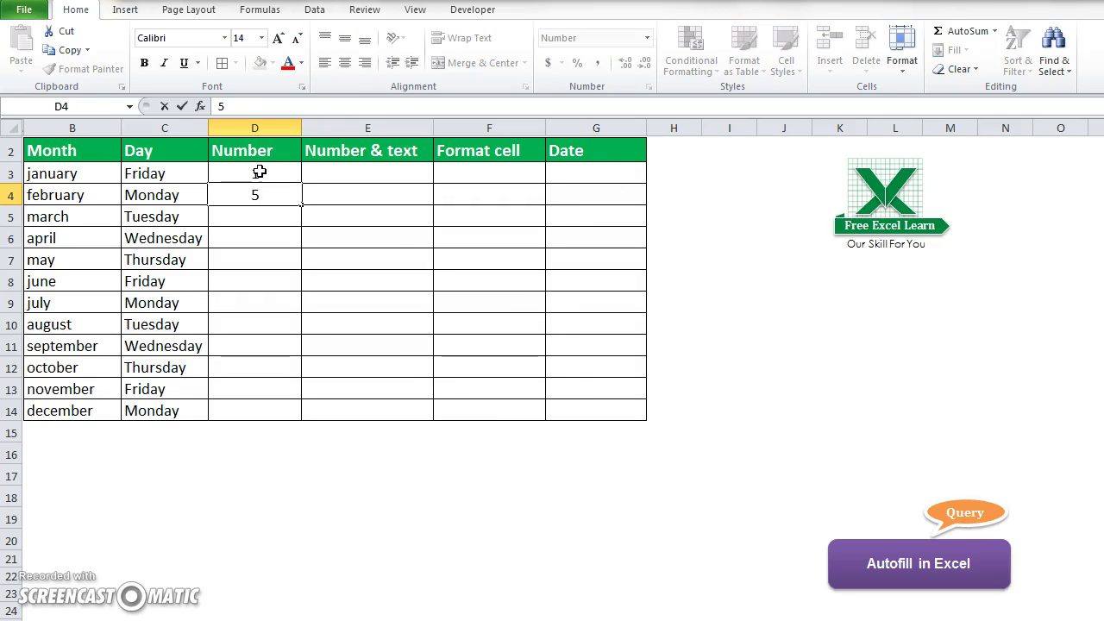
pyautogui.moveTo(288, 171); pyautogui.dragTo(301, 419)
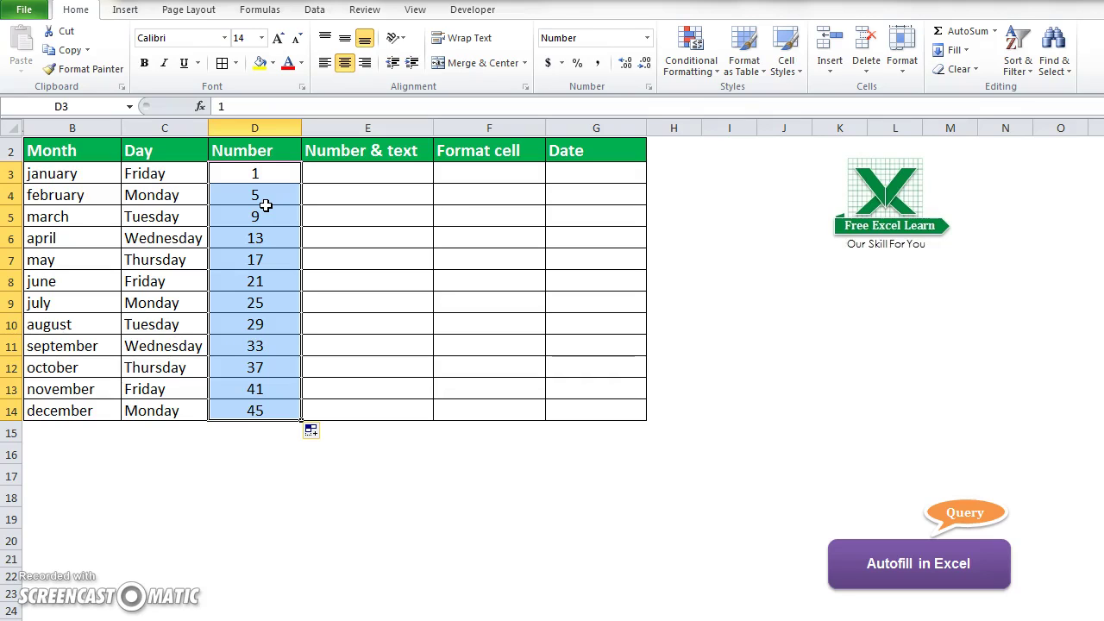
# Enter "1 free excel learn" in E3 and autofill it down to E14
pyautogui.click(402, 171)
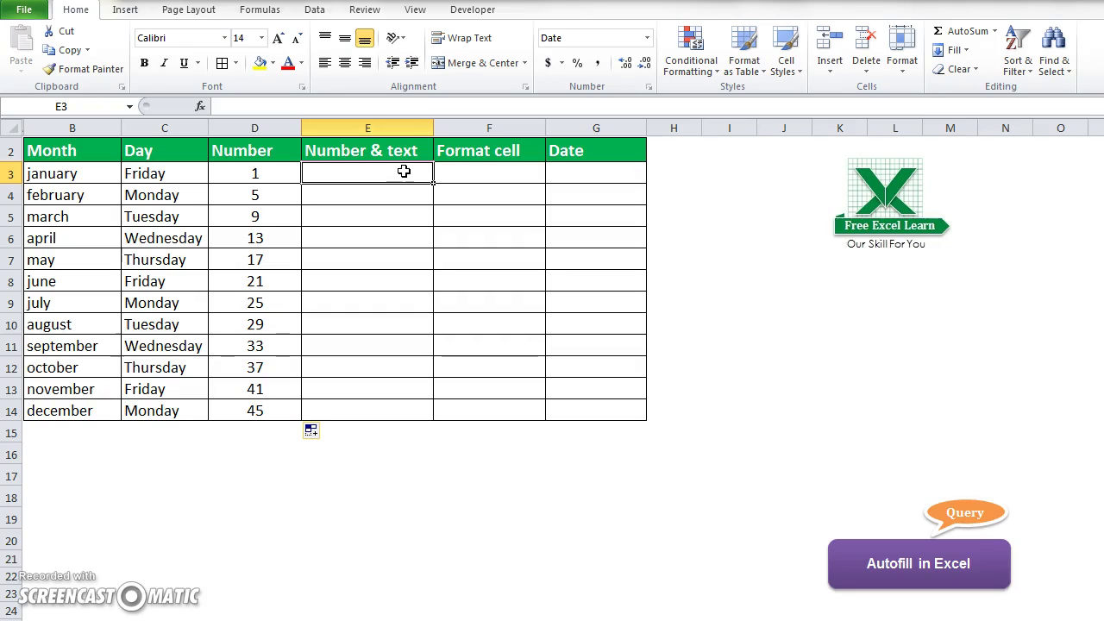
pyautogui.write('1')
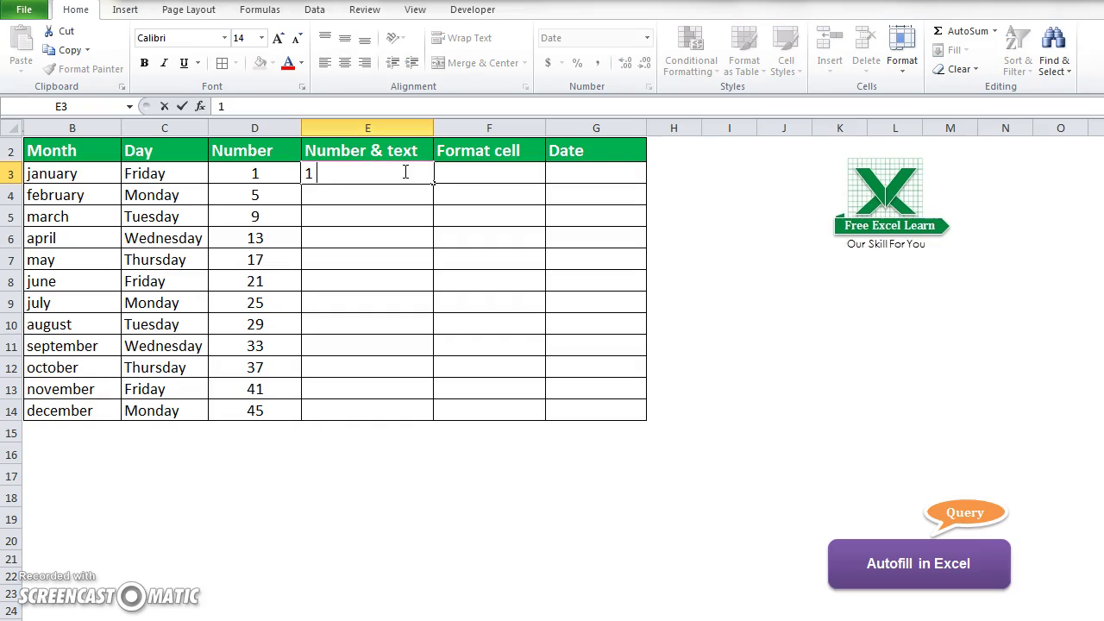
pyautogui.write(' free excel learn')
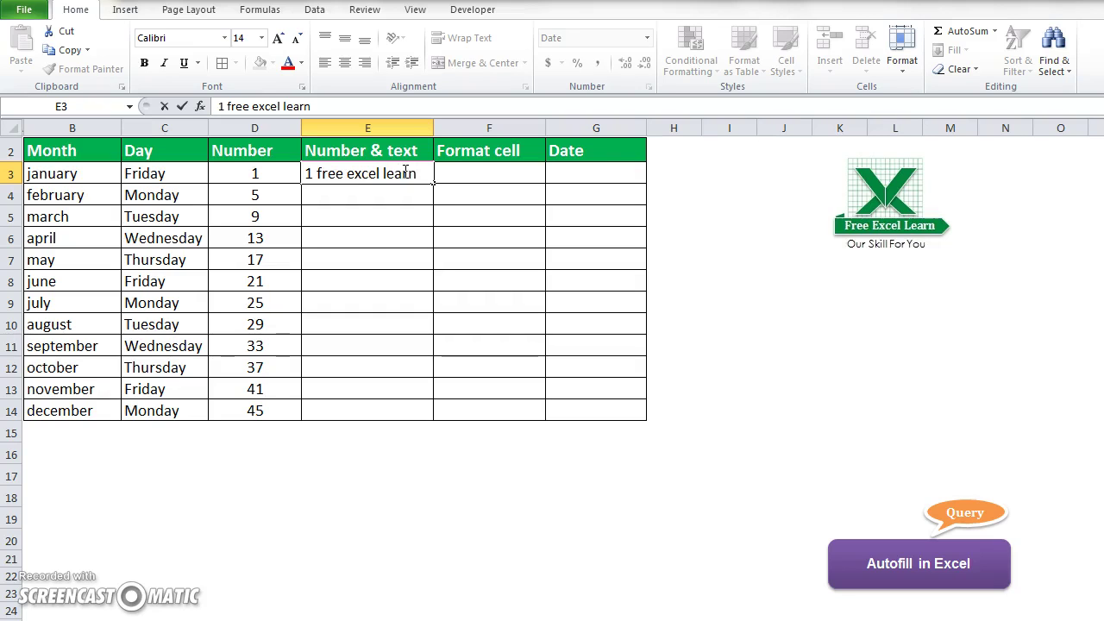
pyautogui.click(382, 202)
pyautogui.click(389, 173)
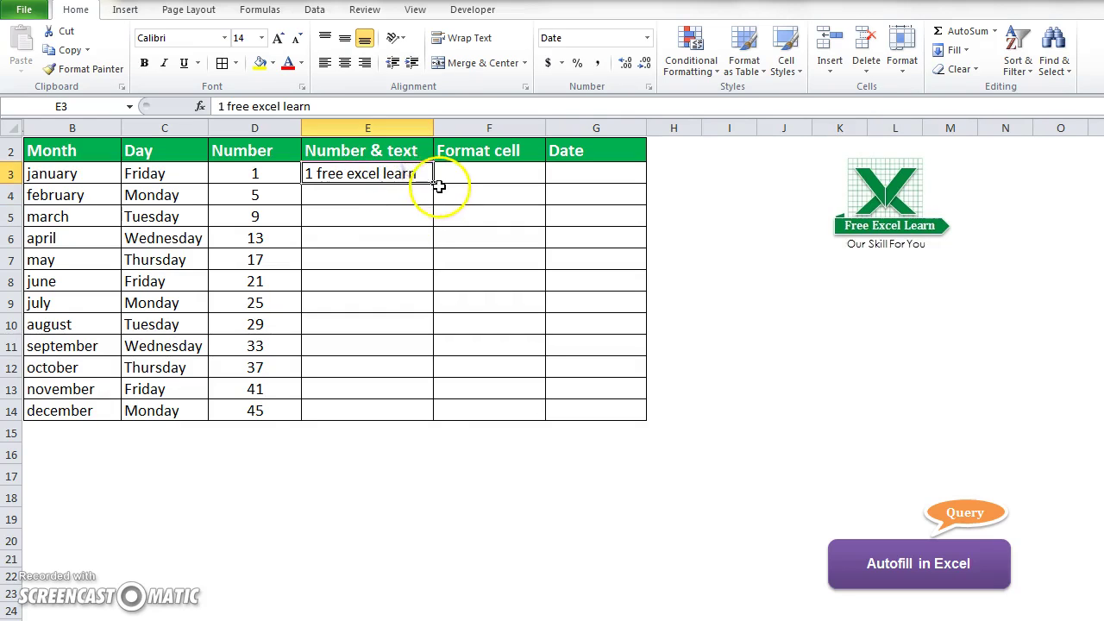
pyautogui.moveTo(434, 191); pyautogui.dragTo(432, 419)
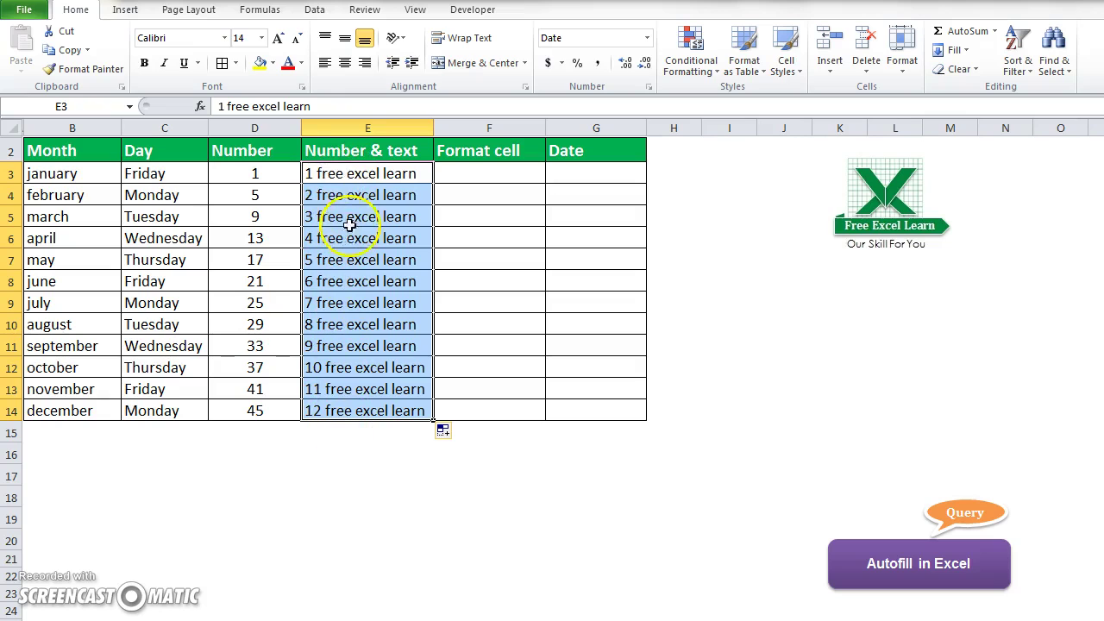
# Set the autofill option for E3:E14 to Copy Cells
pyautogui.click(443, 431)
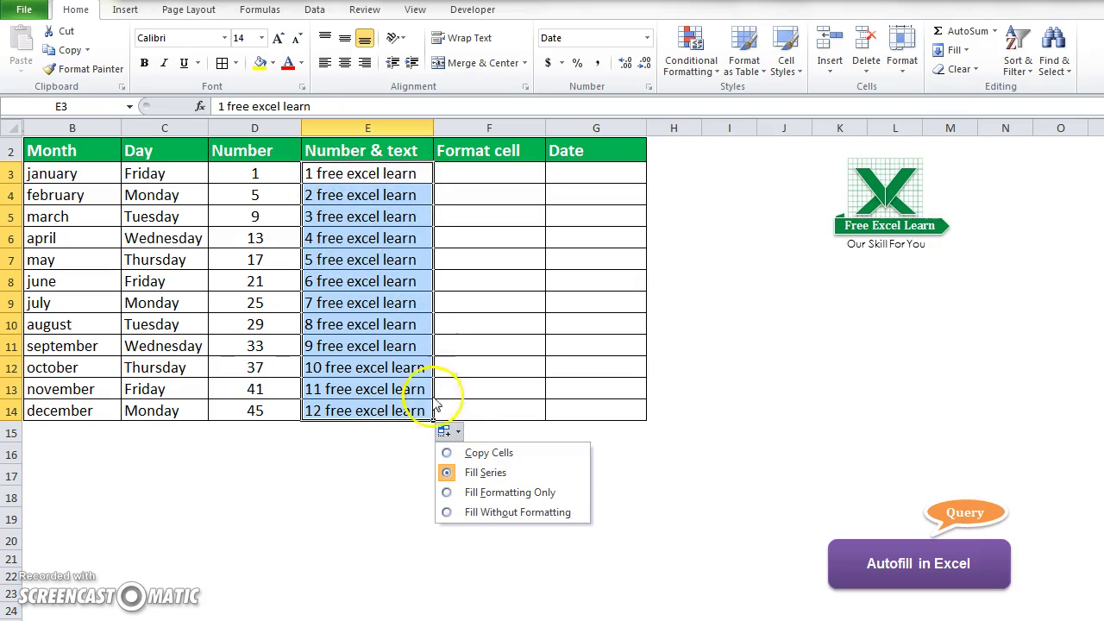
pyautogui.click(458, 453)
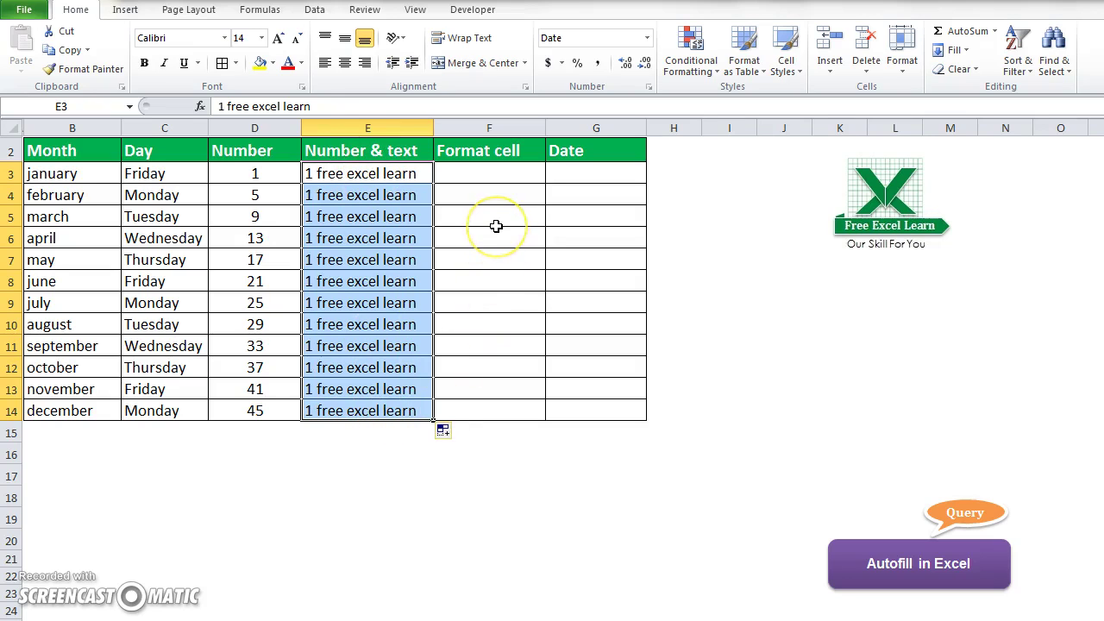
# Enter "Free excel learn.com" in F3 and wrap the cell's text
pyautogui.click(502, 172)
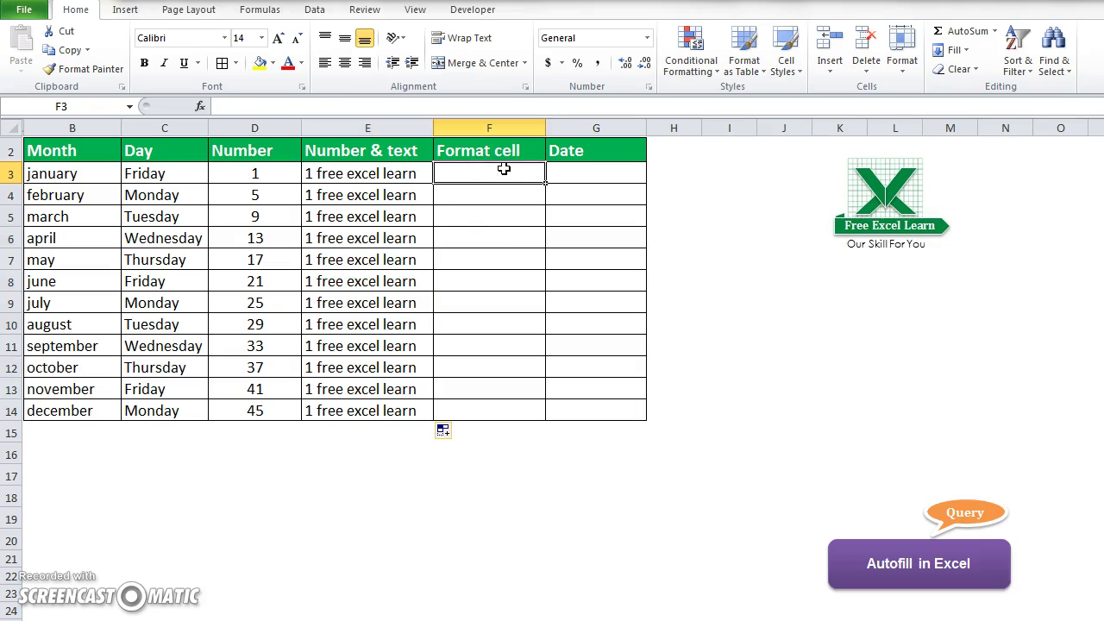
pyautogui.write('Fre')
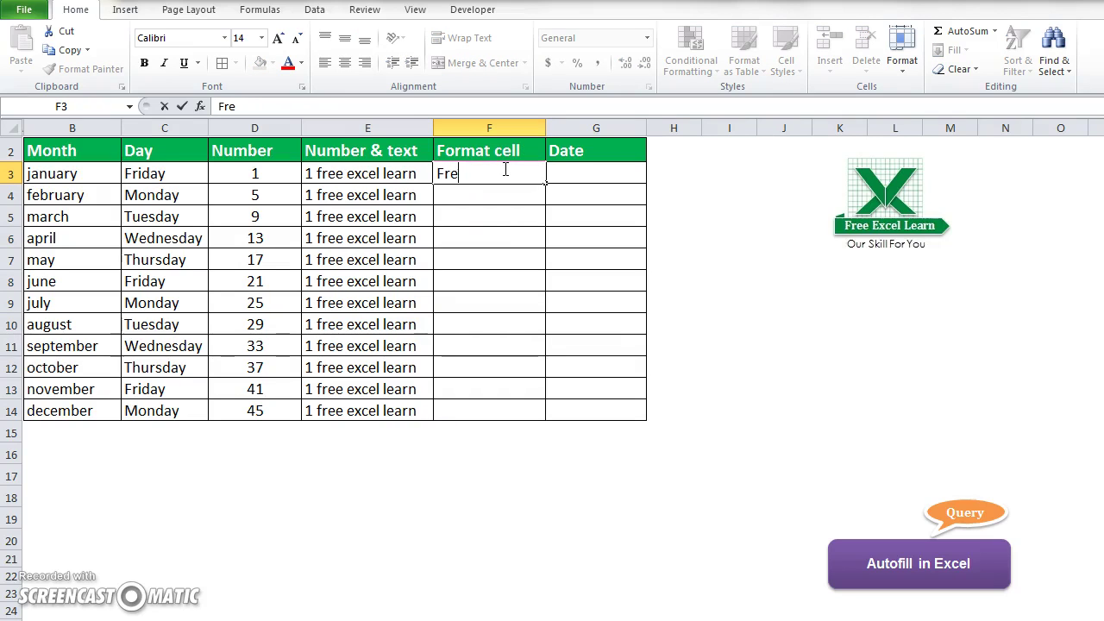
pyautogui.write('e excel learn.com')
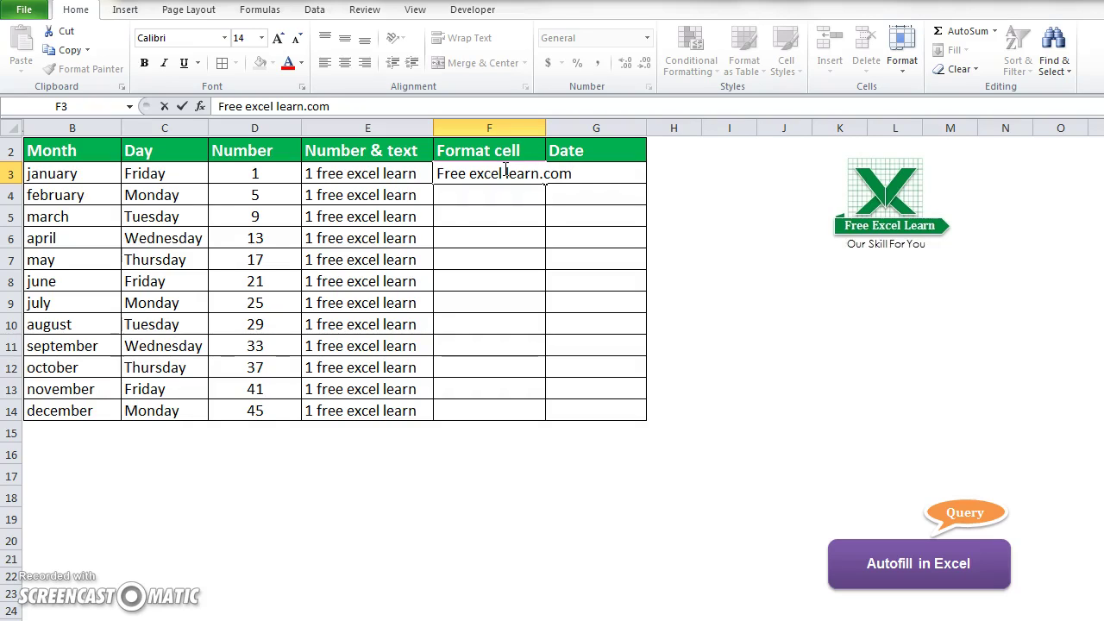
pyautogui.click(470, 215)
pyautogui.click(466, 173)
pyautogui.click(466, 39)
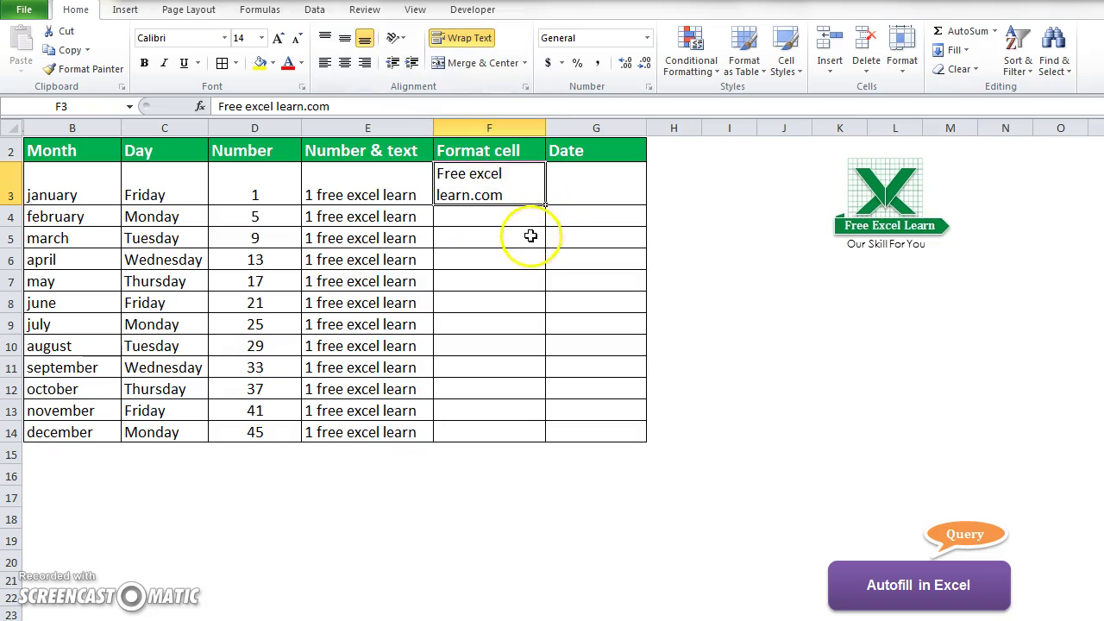
# Autofill F3 down to F14 and set the autofill option to Fill Without Formatting
pyautogui.click(546, 207)
pyautogui.moveTo(546, 207); pyautogui.dragTo(543, 440)
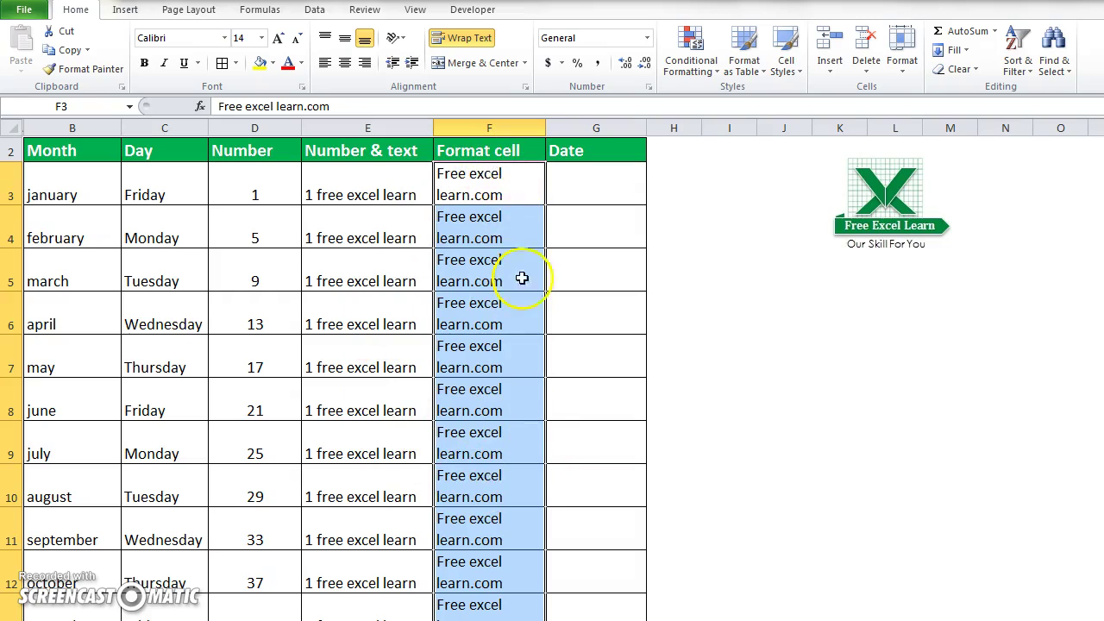
pyautogui.scroll(-1, 528, 432)
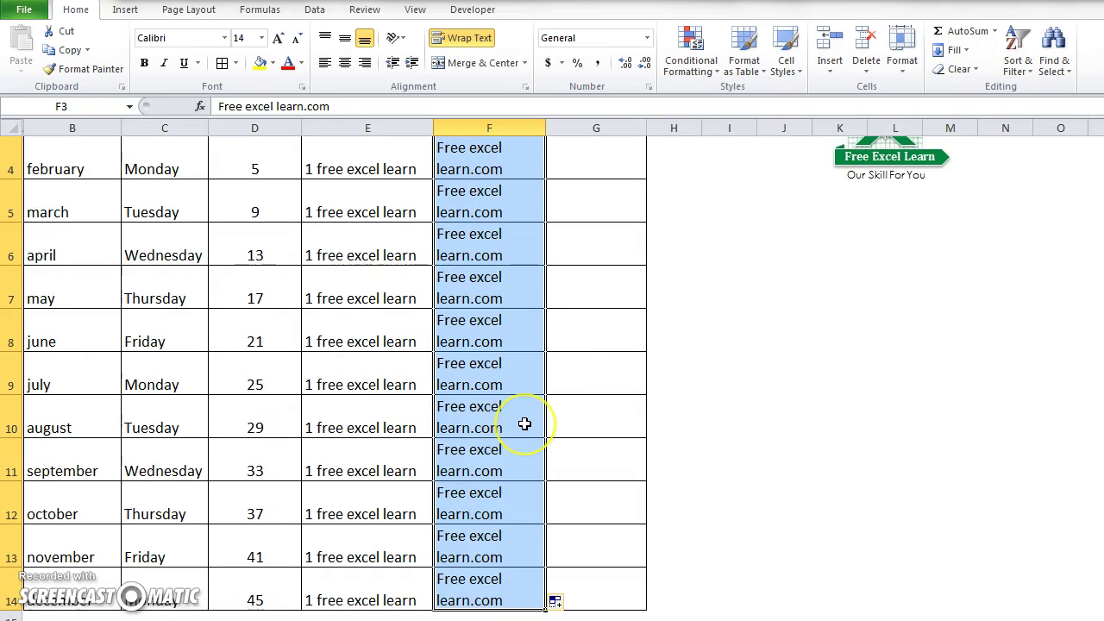
pyautogui.scroll(-1, 526, 427)
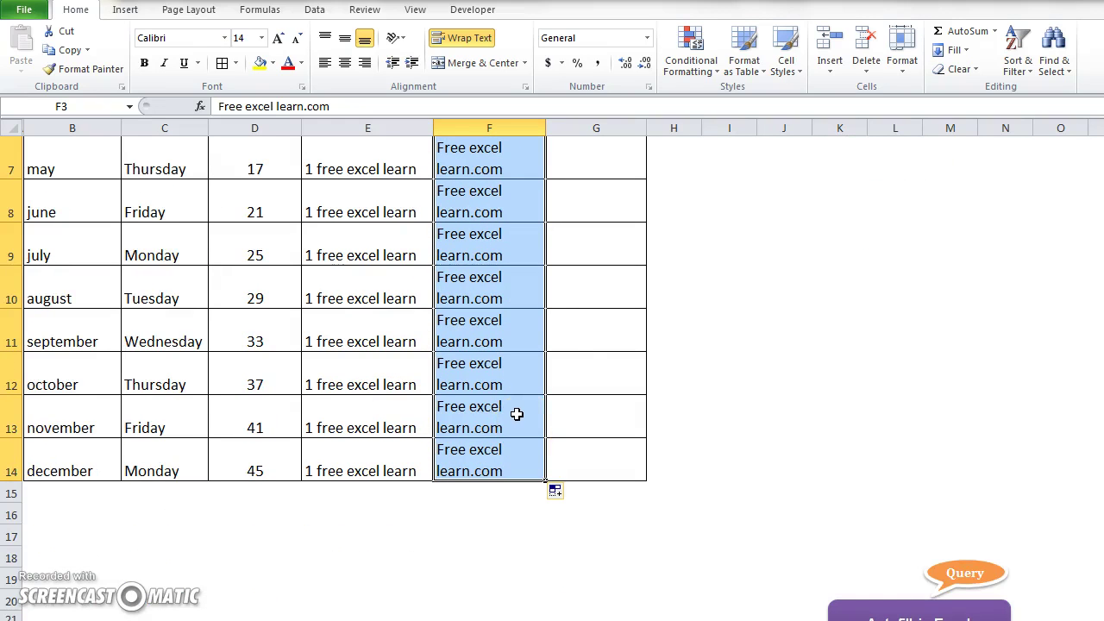
pyautogui.scroll(1, 516, 415)
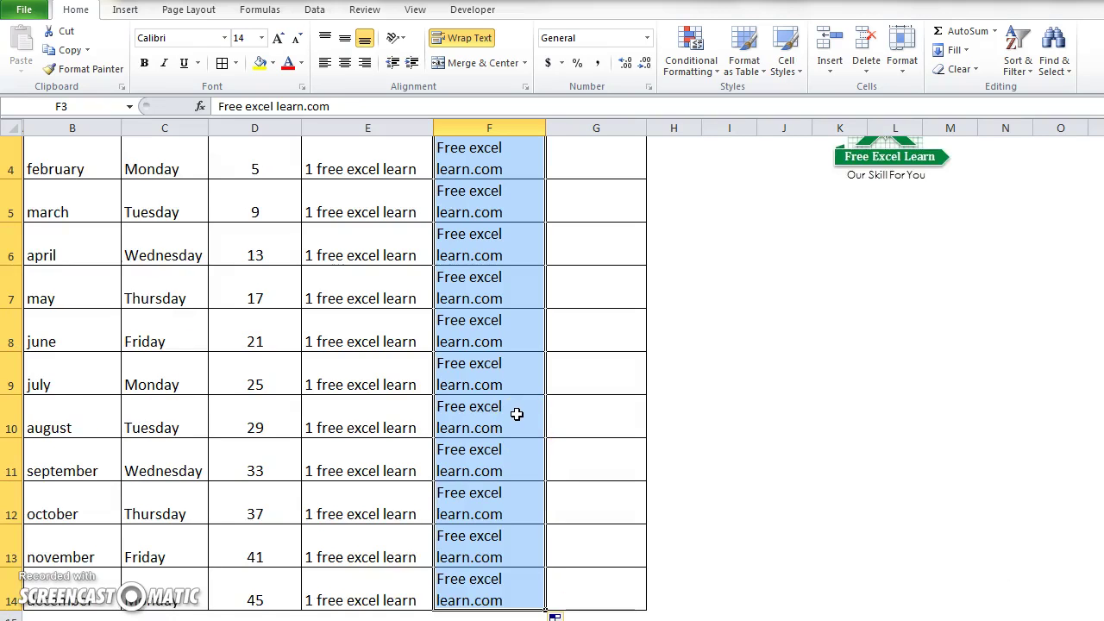
pyautogui.scroll(-1, 517, 414)
pyautogui.scroll(-1, 516, 415)
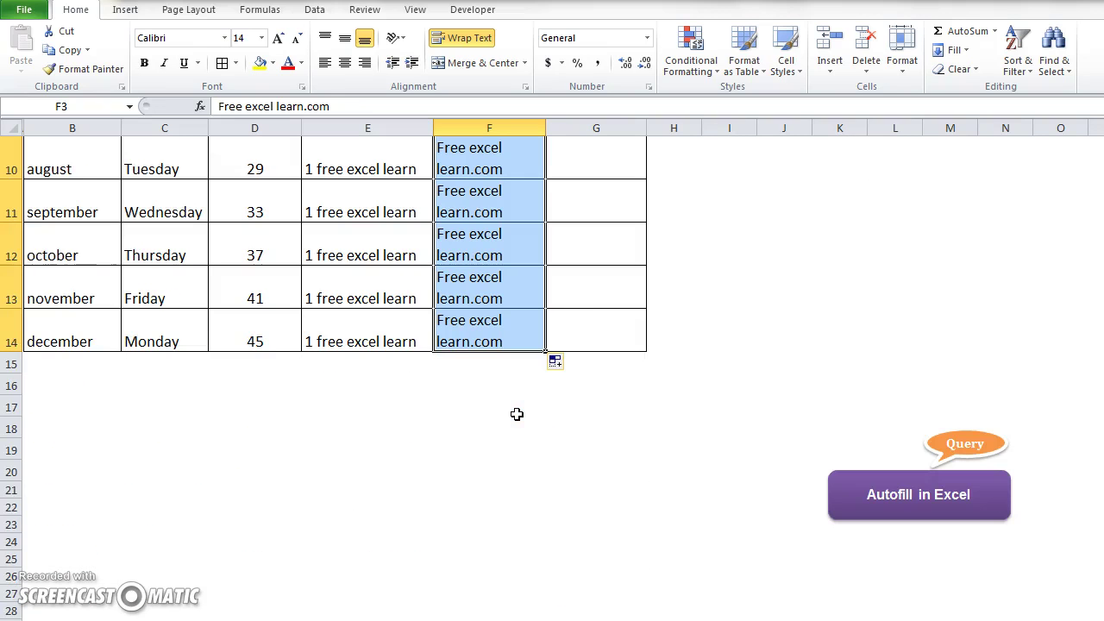
pyautogui.click(559, 364)
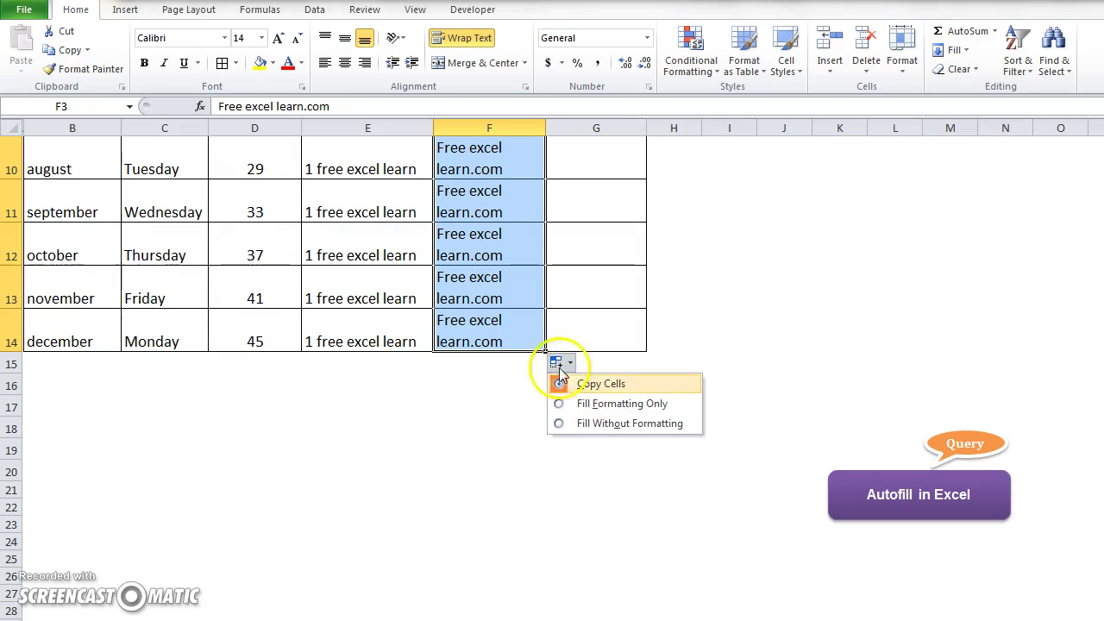
pyautogui.click(561, 423)
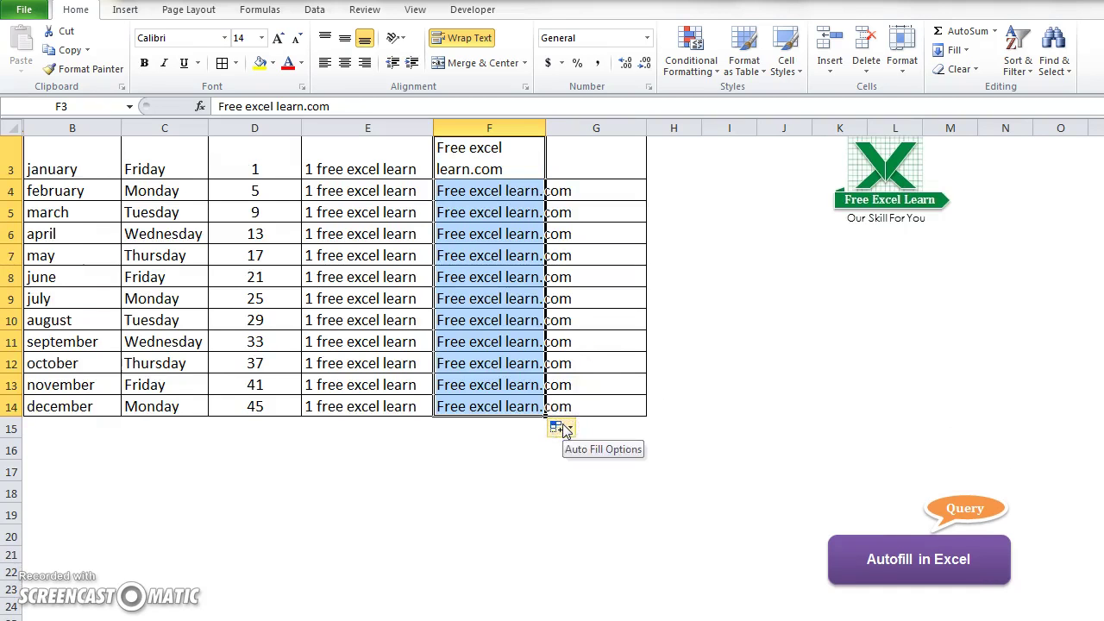
pyautogui.scroll(1, 561, 425)
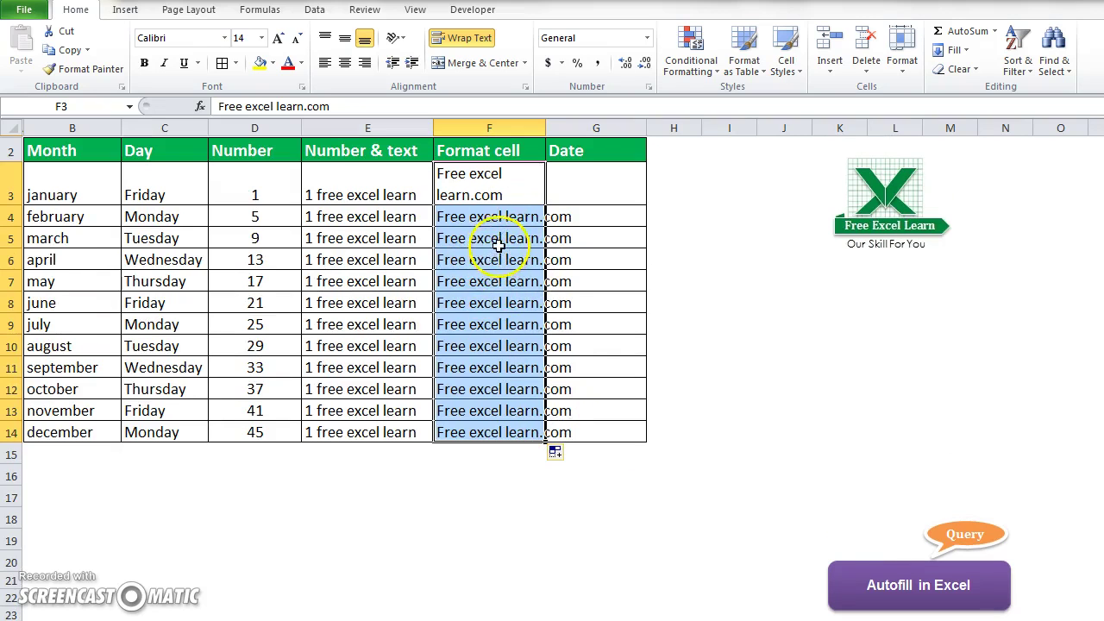
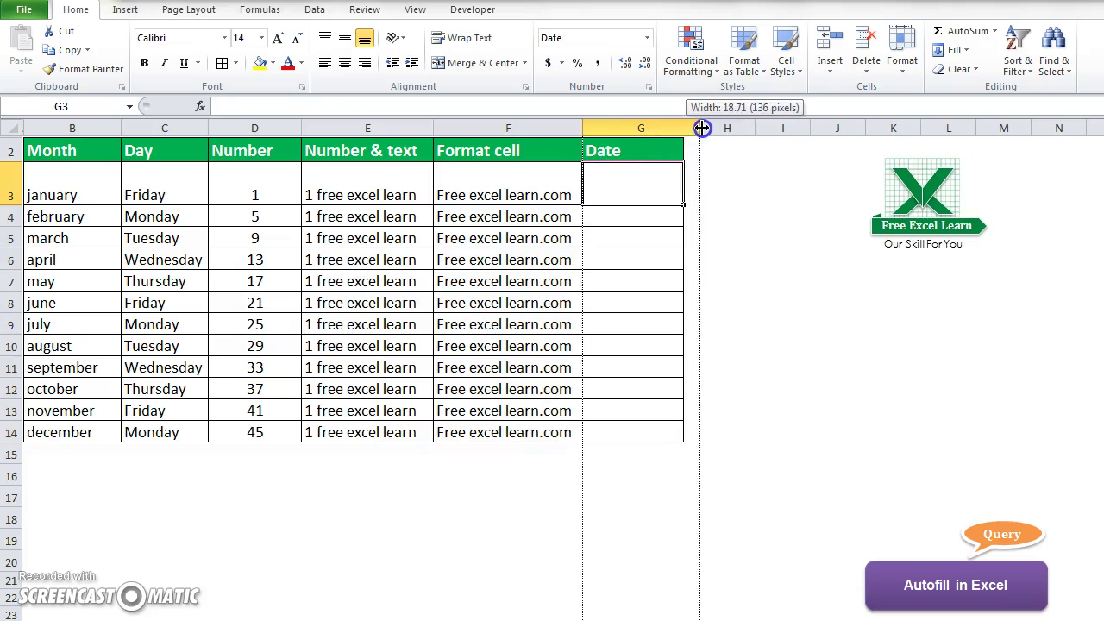
# Enter the date 1/1/2016 in G3 and autofill it down to G14
pyautogui.click(646, 164)
pyautogui.click(625, 188)
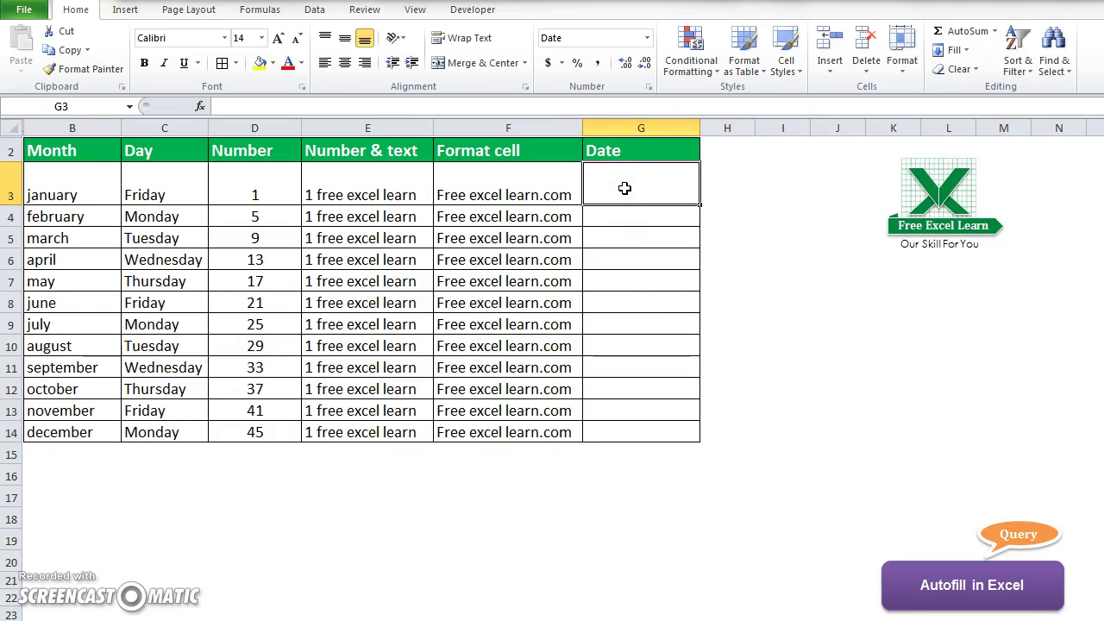
pyautogui.write('1/1/2016')
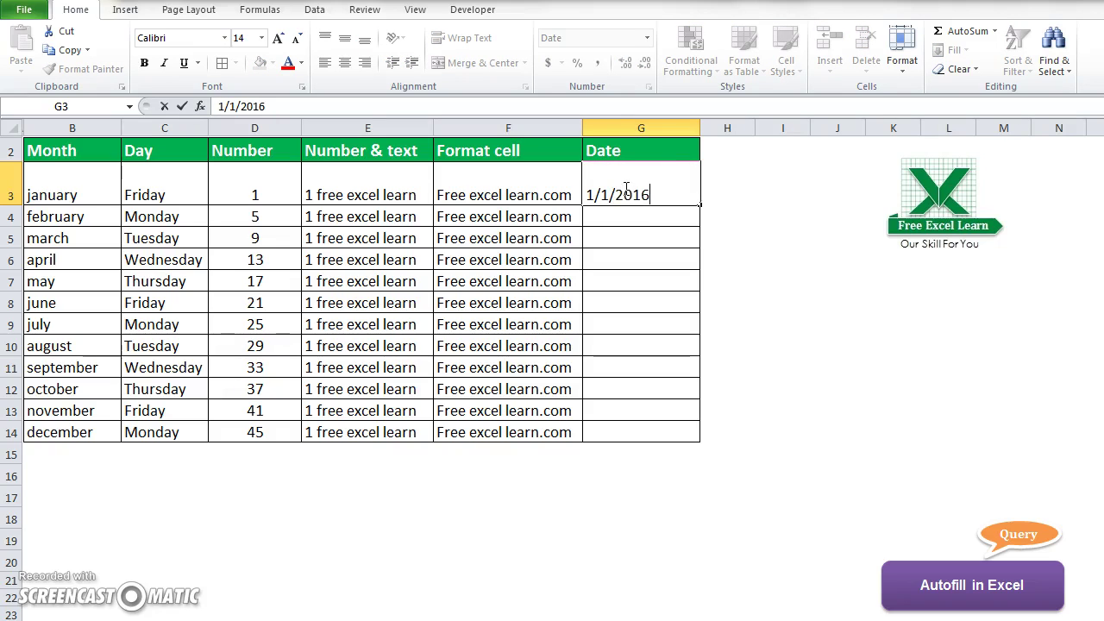
pyautogui.press('Return')
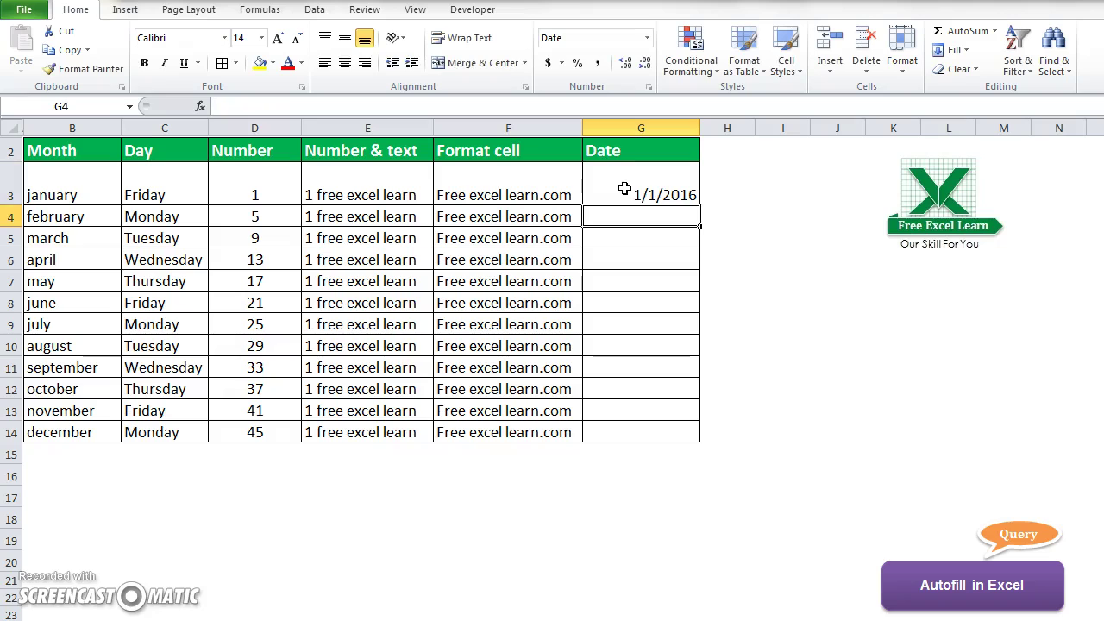
pyautogui.click(624, 188)
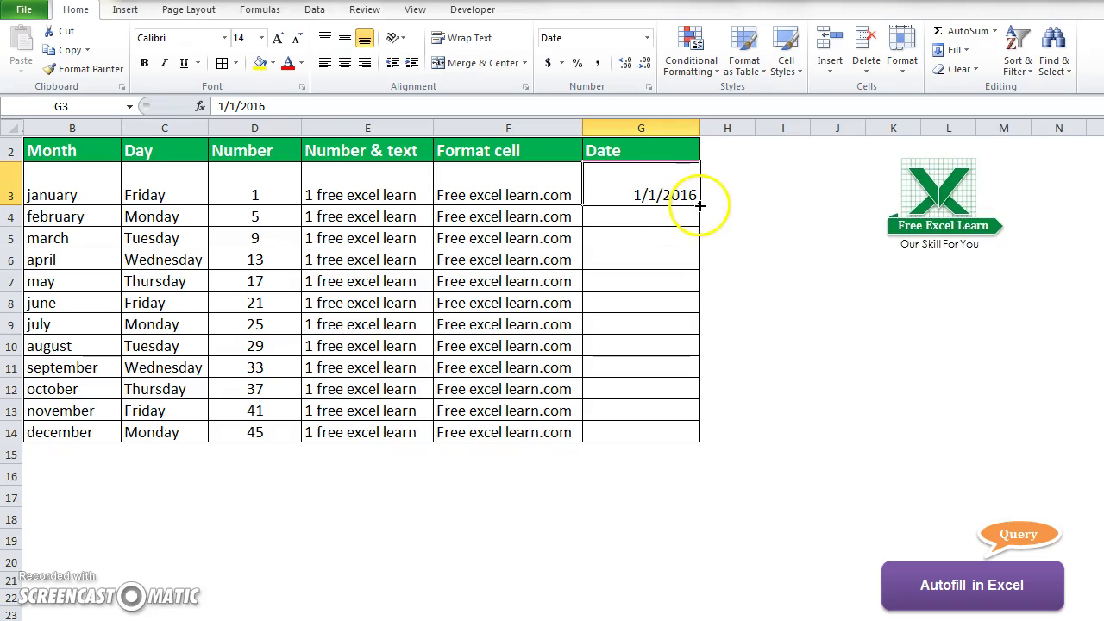
pyautogui.moveTo(699, 205); pyautogui.dragTo(696, 440)
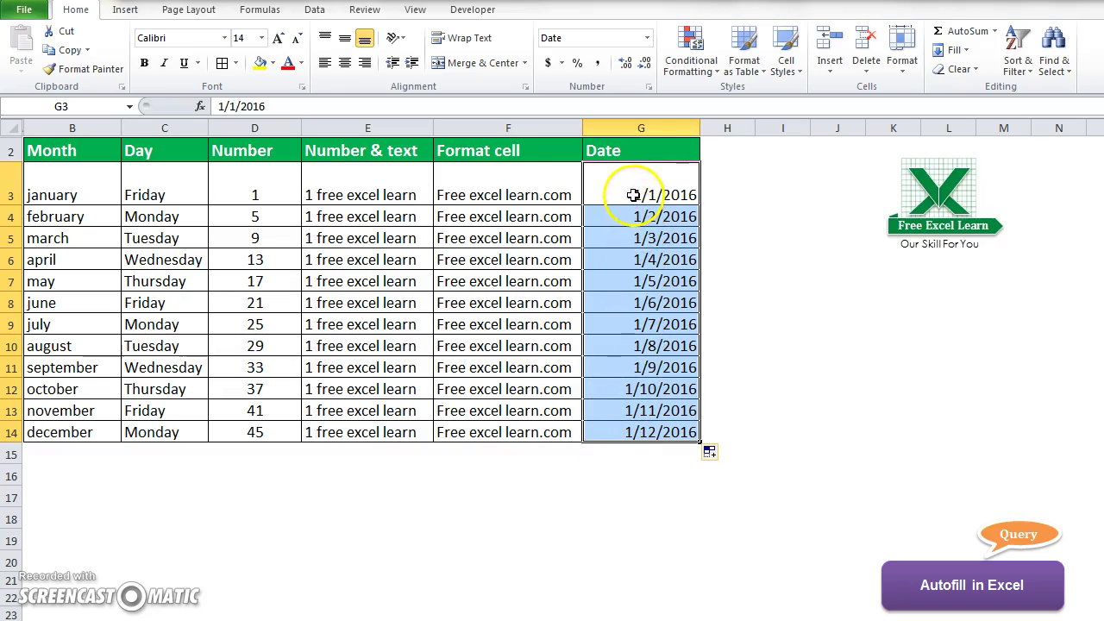
# Try the Fill Months option and the Fill Years option on the dates in G3:G14
pyautogui.click(721, 456)
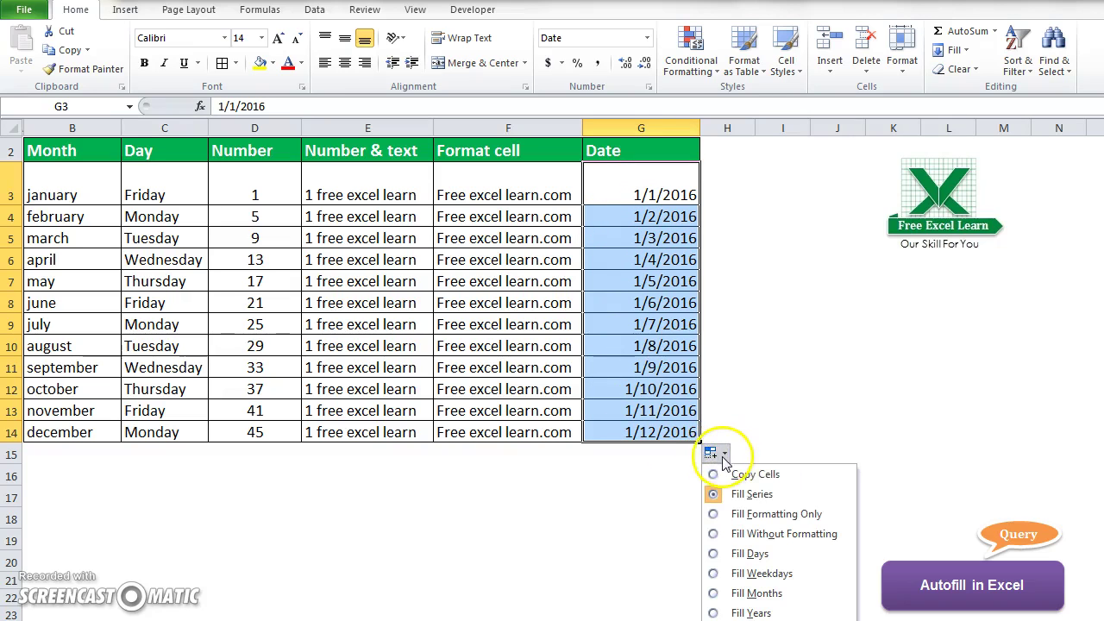
pyautogui.click(718, 594)
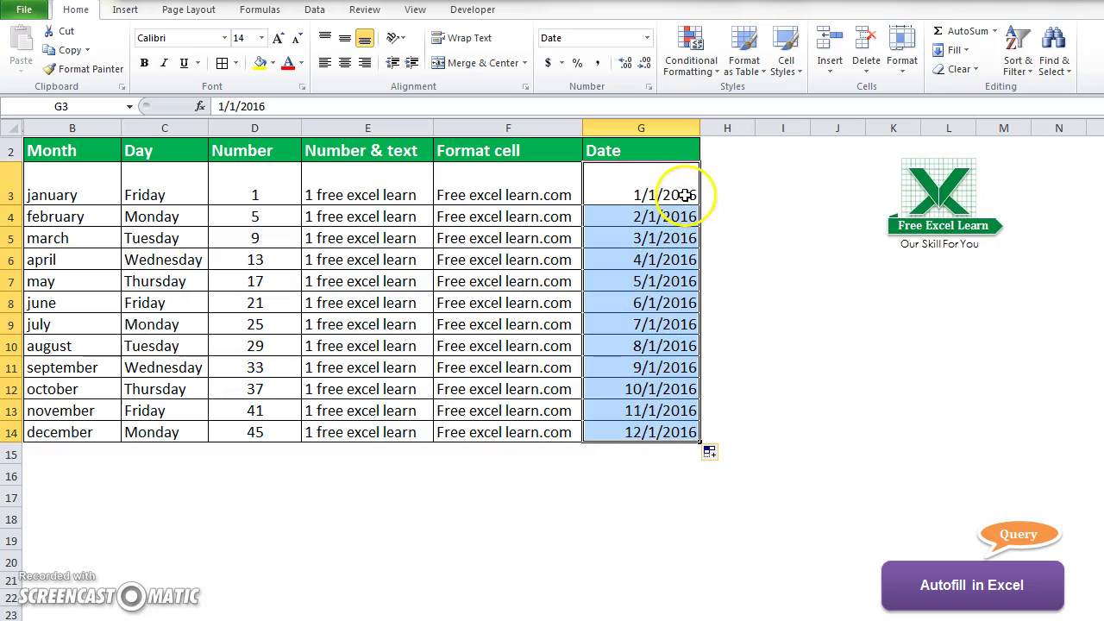
pyautogui.click(721, 457)
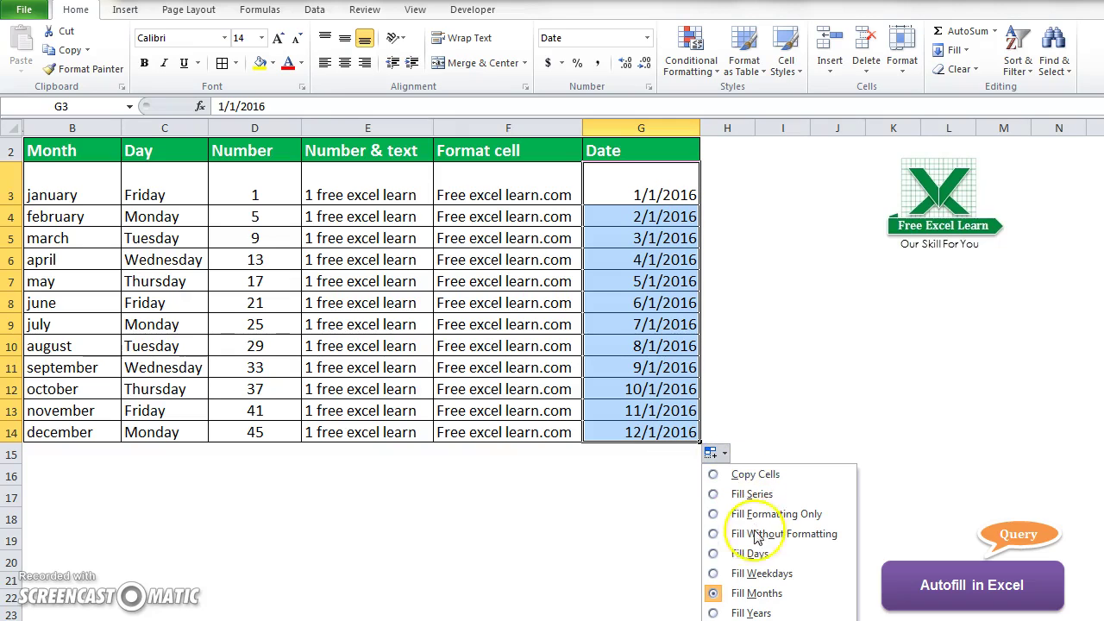
pyautogui.click(714, 614)
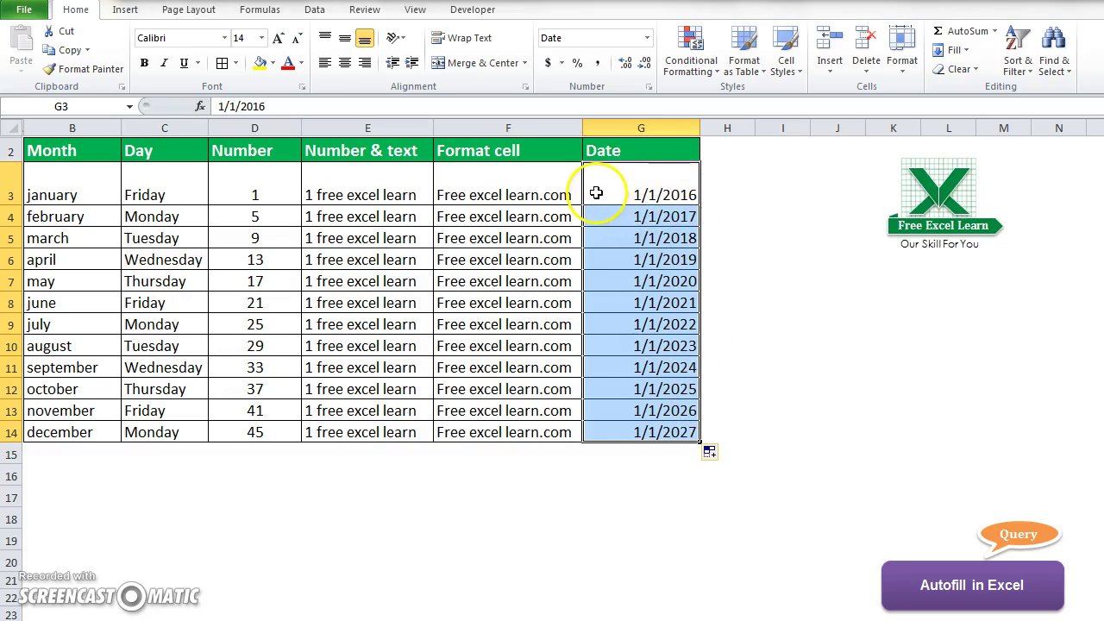
# Set the autofill option for G3:G14 to Copy Cells
pyautogui.click(715, 453)
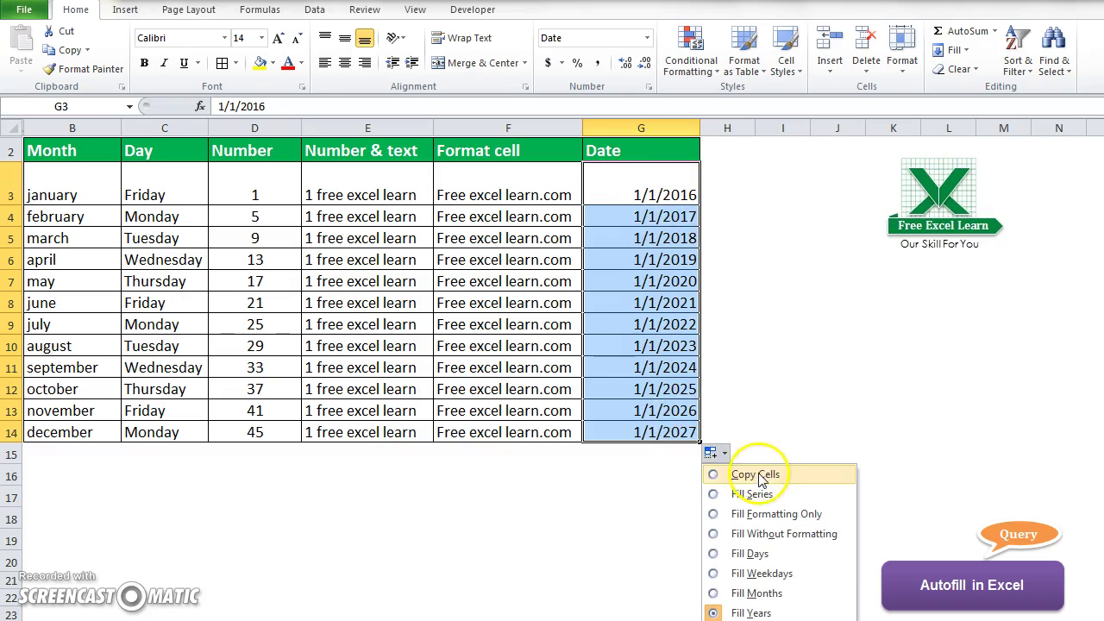
pyautogui.click(756, 475)
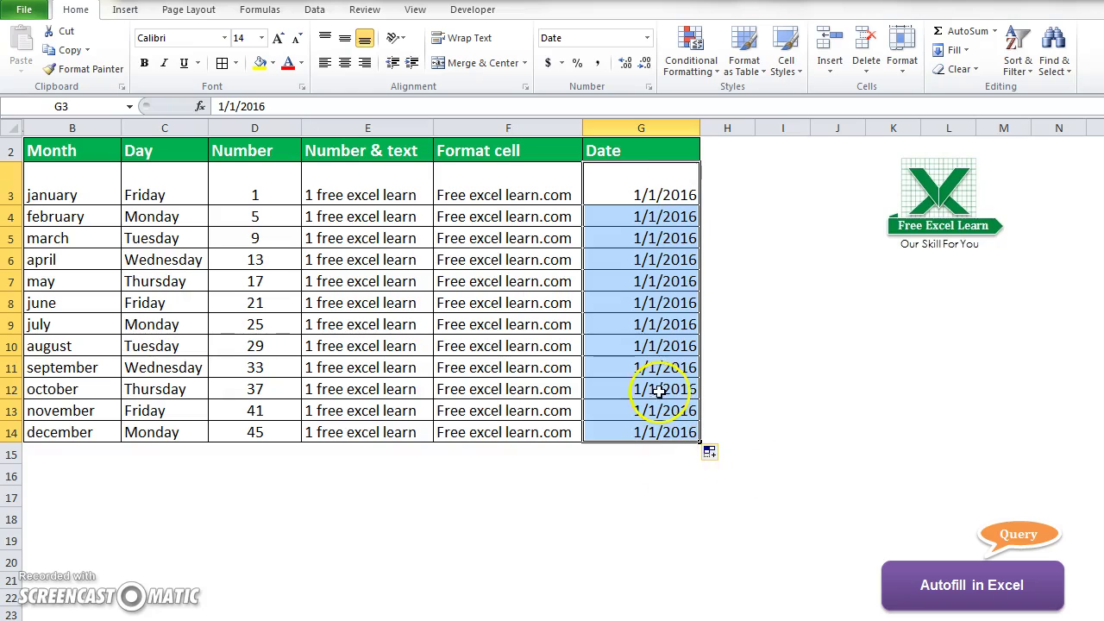